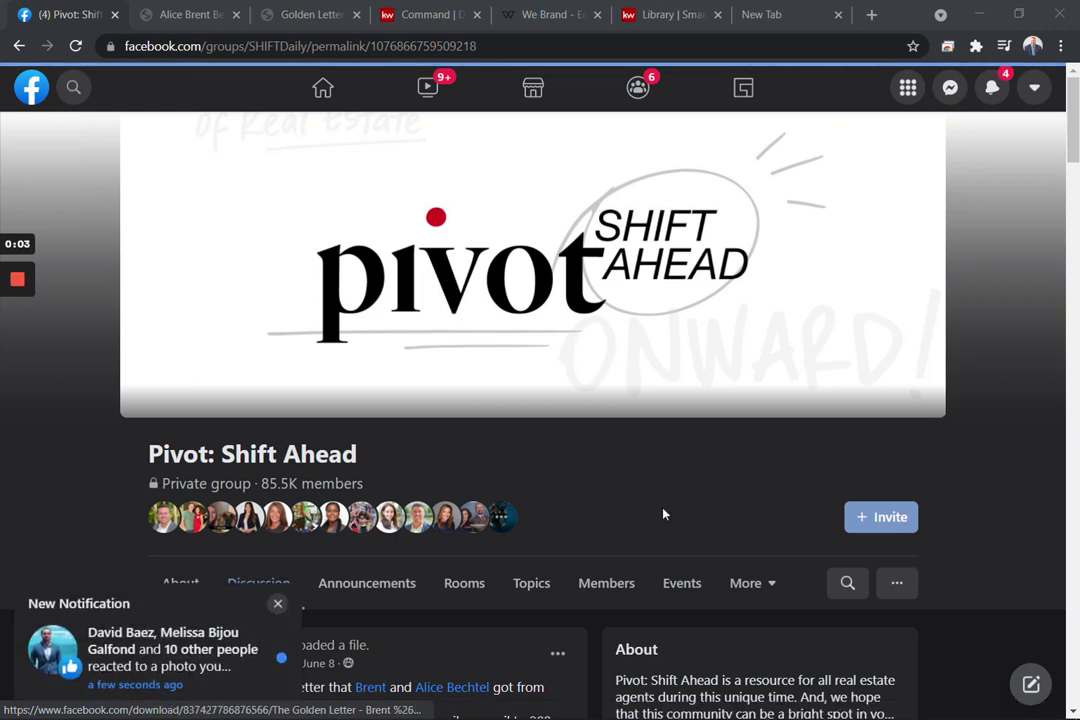
Dismiss the New Notification popup and read the Golden Letter post in Pivot: Shift Ahead
{"action": "left_click", "coordinate": [278, 604]}
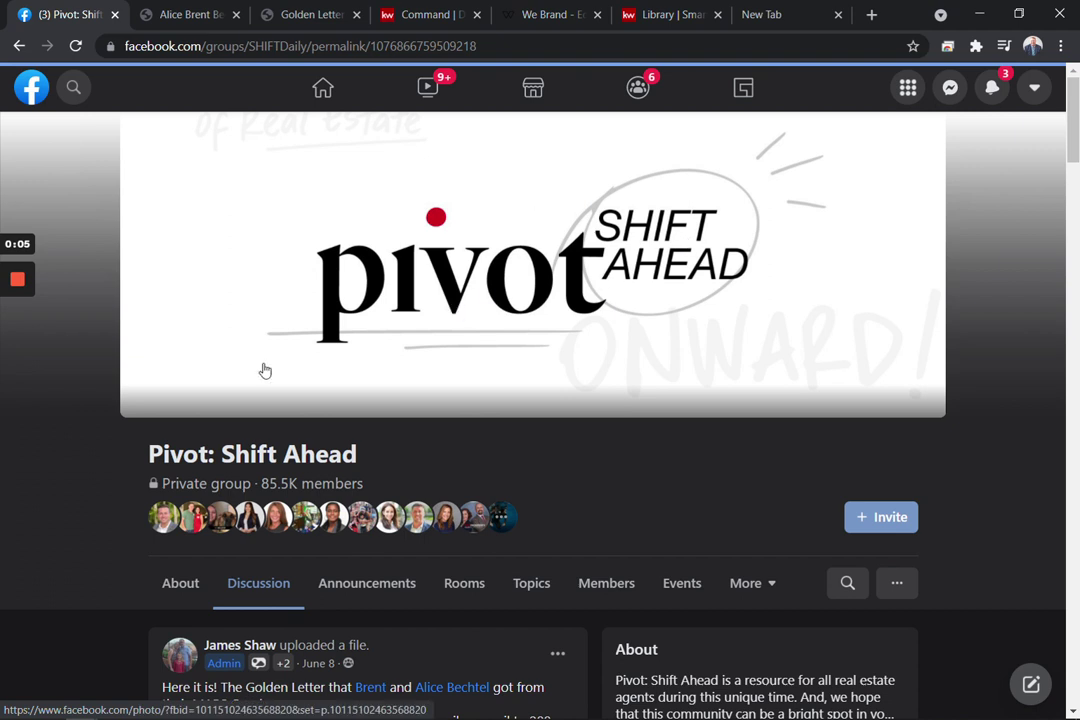
{"action": "left_click_drag", "start_coordinate": [130, 453], "coordinate": [411, 463]}
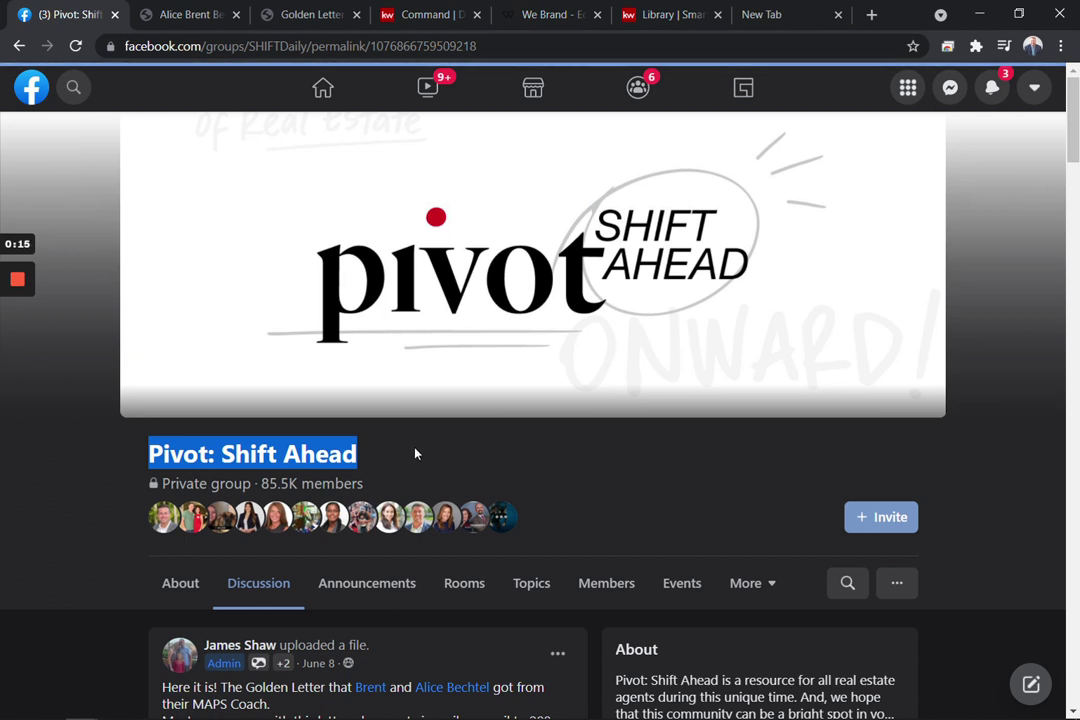
{"action": "left_click", "coordinate": [425, 467]}
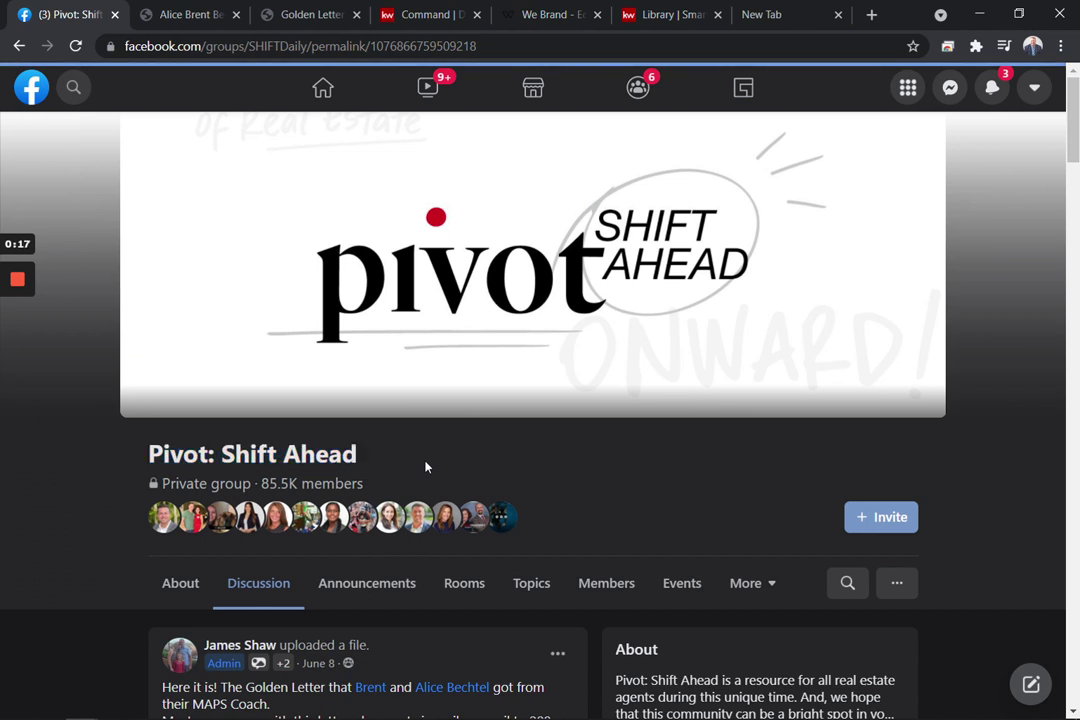
{"action": "scroll", "coordinate": [425, 467], "scroll_direction": "down", "scroll_amount": 2}
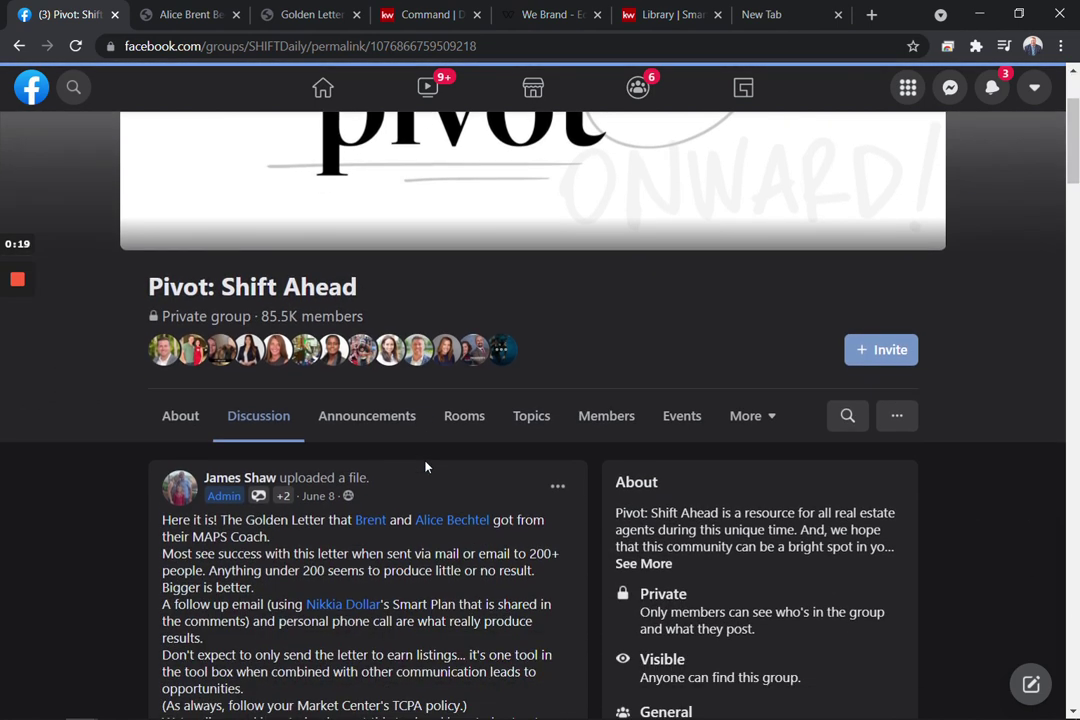
{"action": "scroll", "coordinate": [425, 467], "scroll_direction": "down", "scroll_amount": 2}
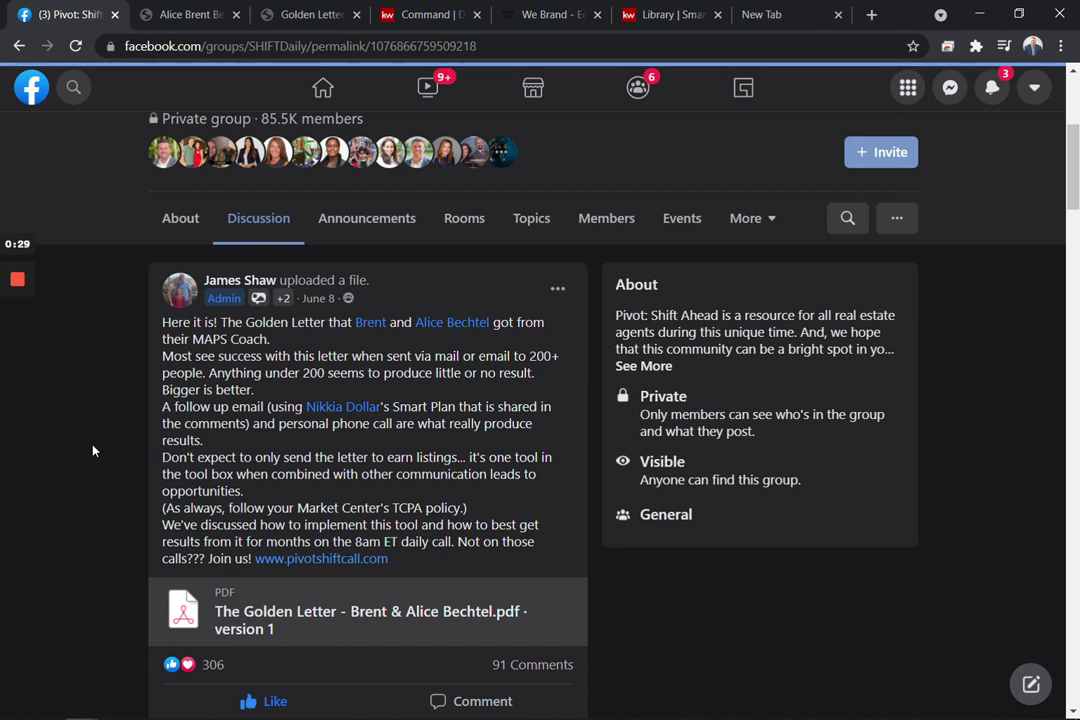
{"action": "scroll", "coordinate": [93, 451], "scroll_direction": "up", "scroll_amount": 3}
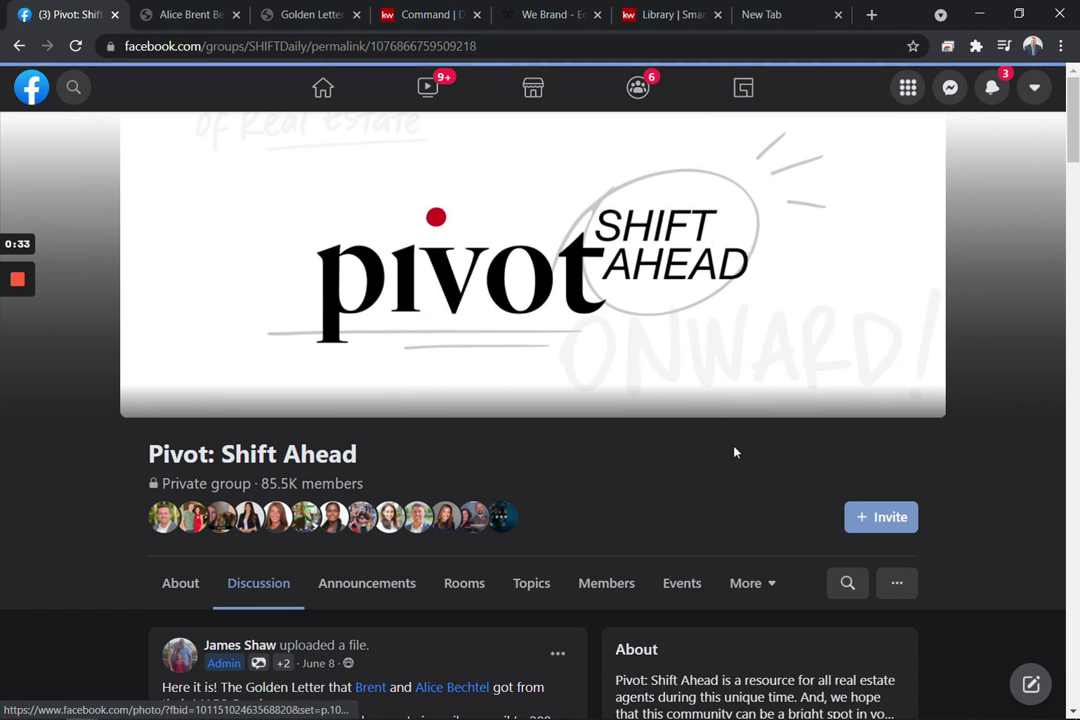
Search the Pivot: Shift Ahead group for 'golden letter'
{"action": "left_click", "coordinate": [855, 586]}
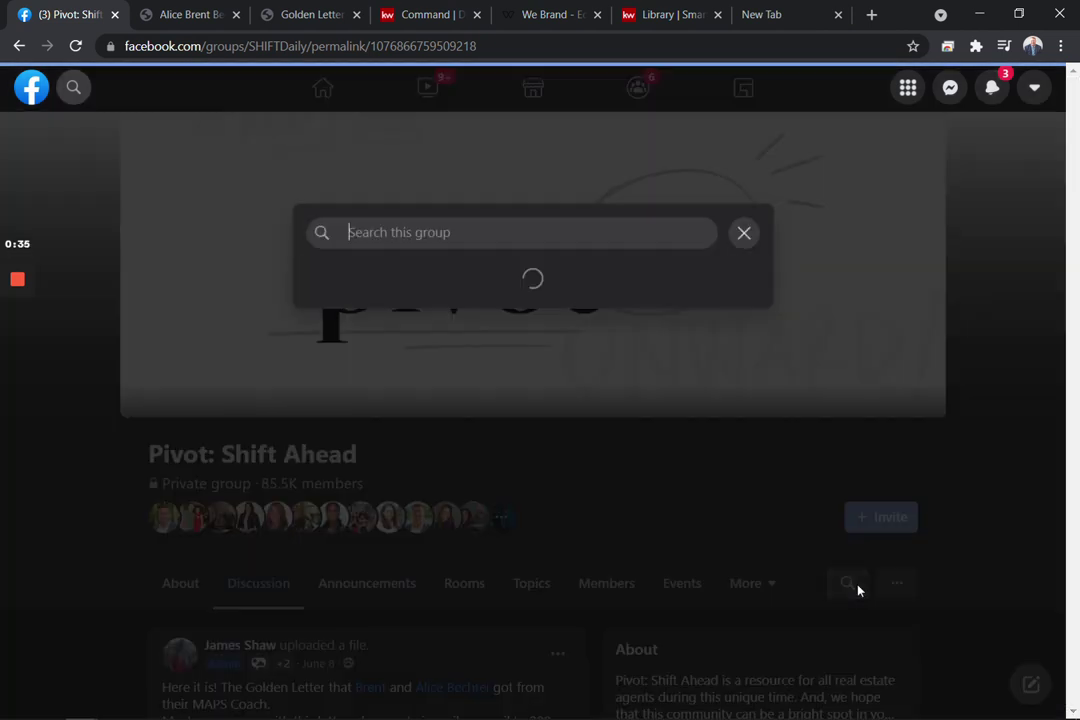
{"action": "type", "text": "golde"}
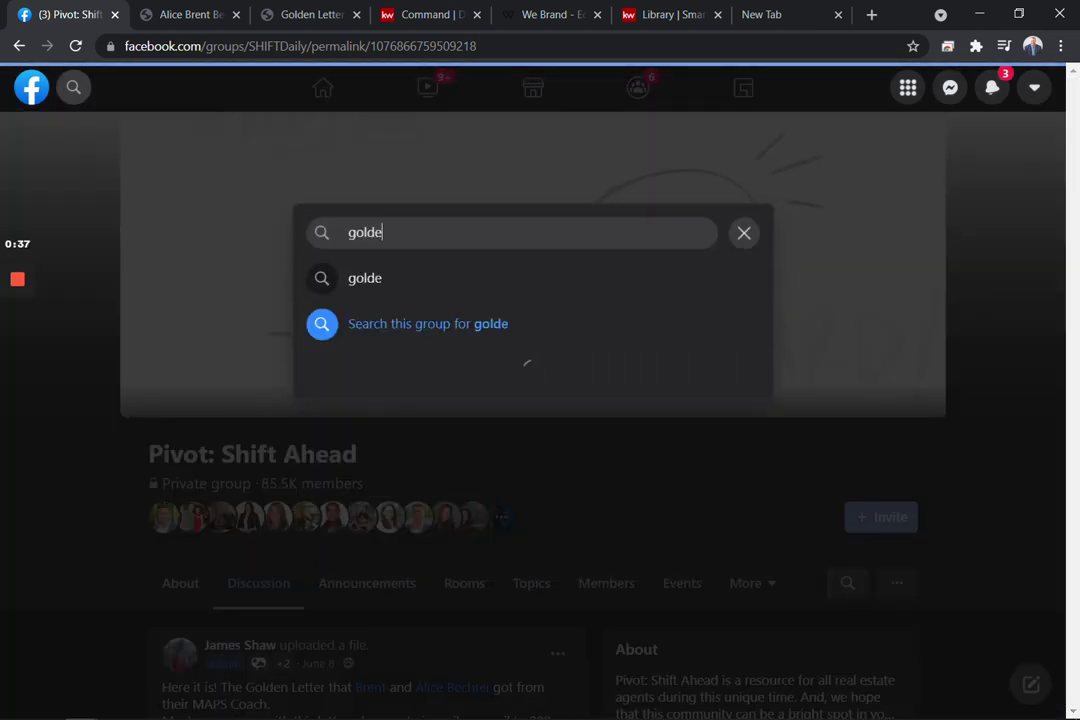
{"action": "type", "text": "n letter"}
{"action": "key", "text": "Return"}
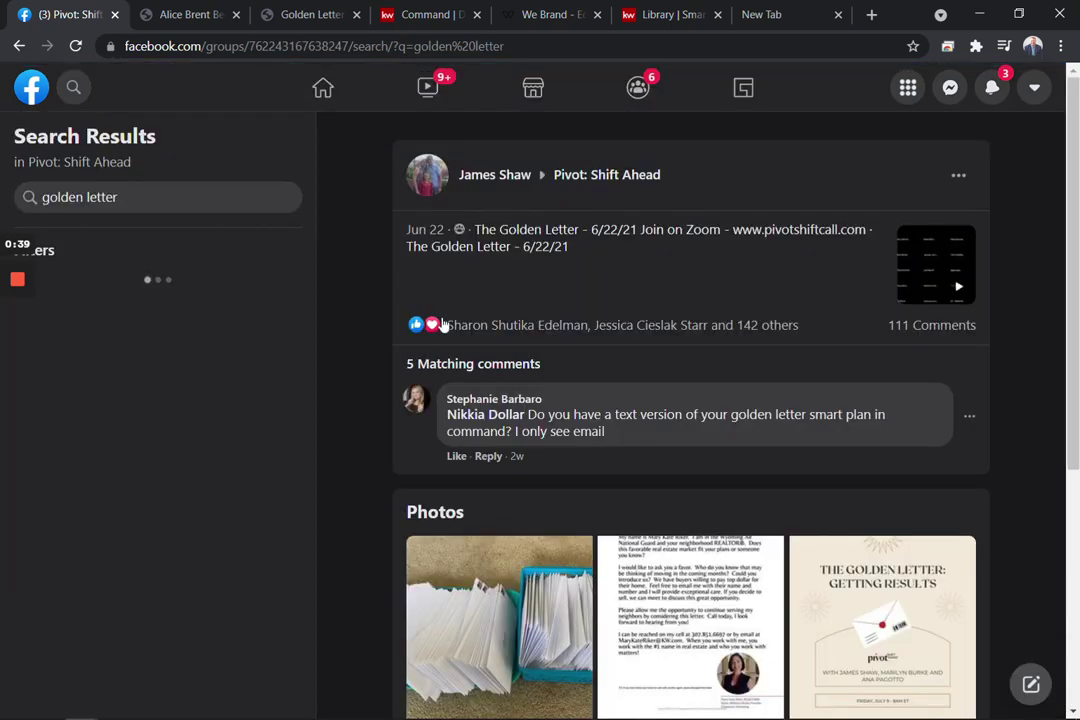
Filter the group's Files page by 'golden' to list the Golden Letter files
{"action": "left_click", "coordinate": [19, 46]}
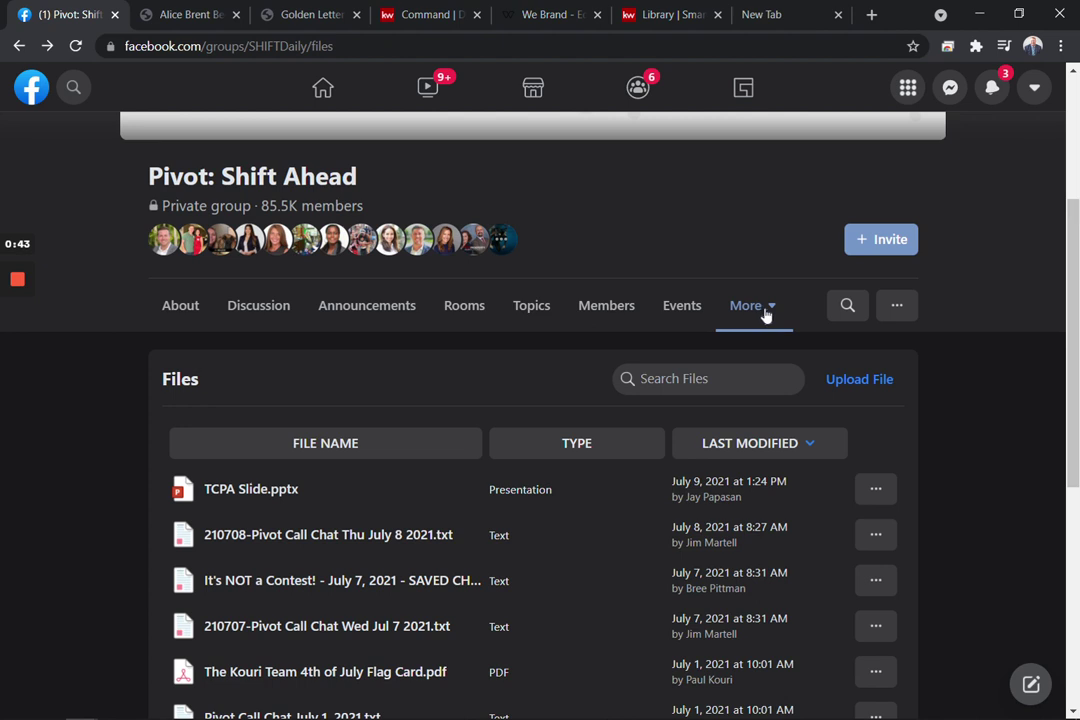
{"action": "left_click", "coordinate": [765, 315]}
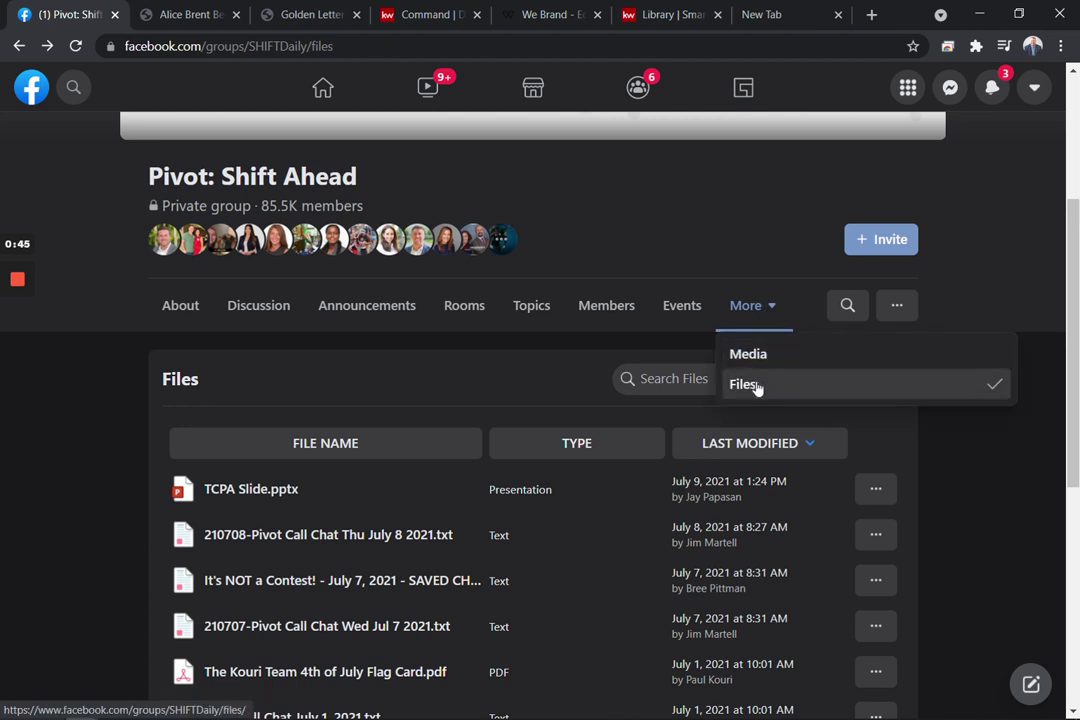
{"action": "left_click", "coordinate": [641, 378]}
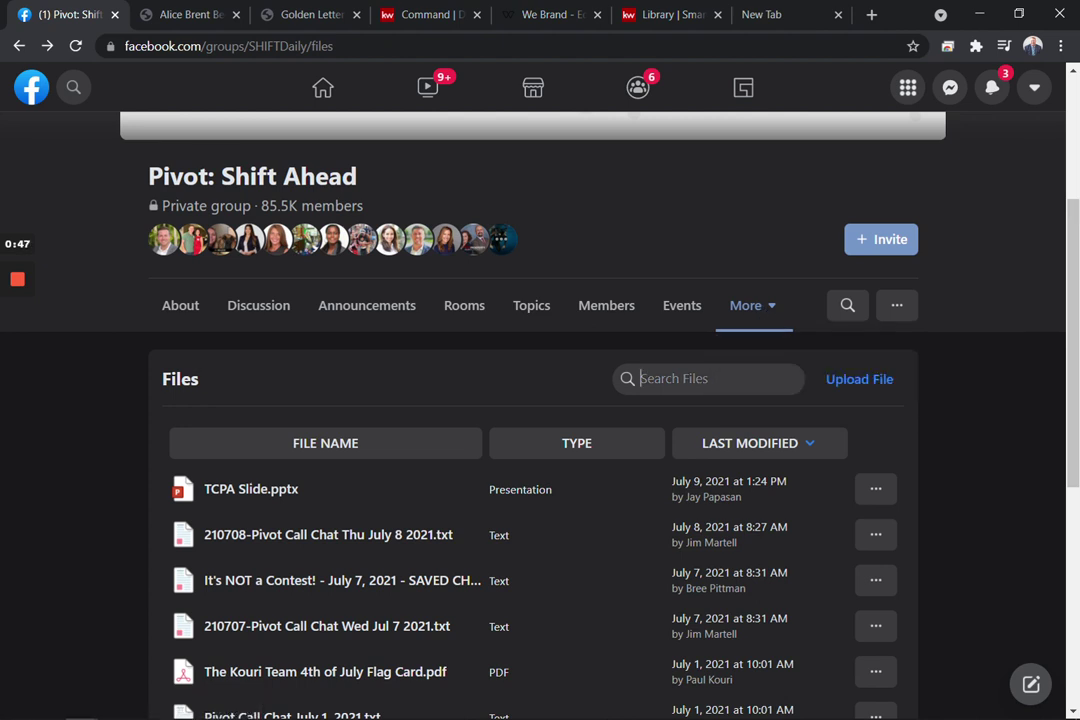
{"action": "type", "text": "golden"}
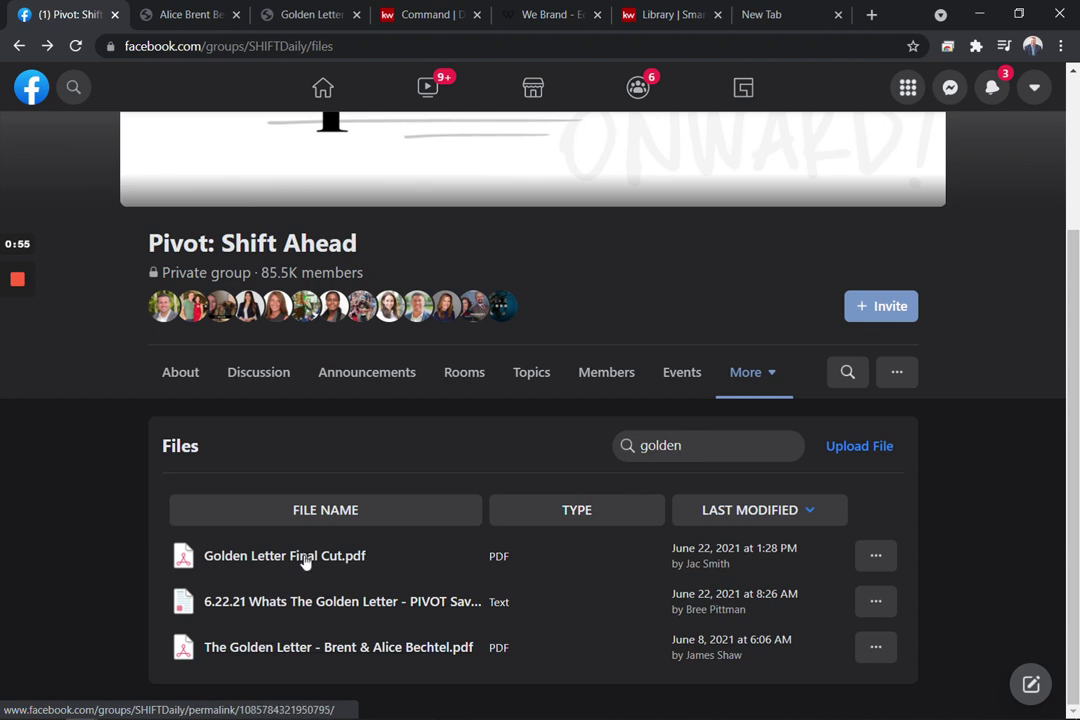
{"action": "left_click", "coordinate": [200, 16]}
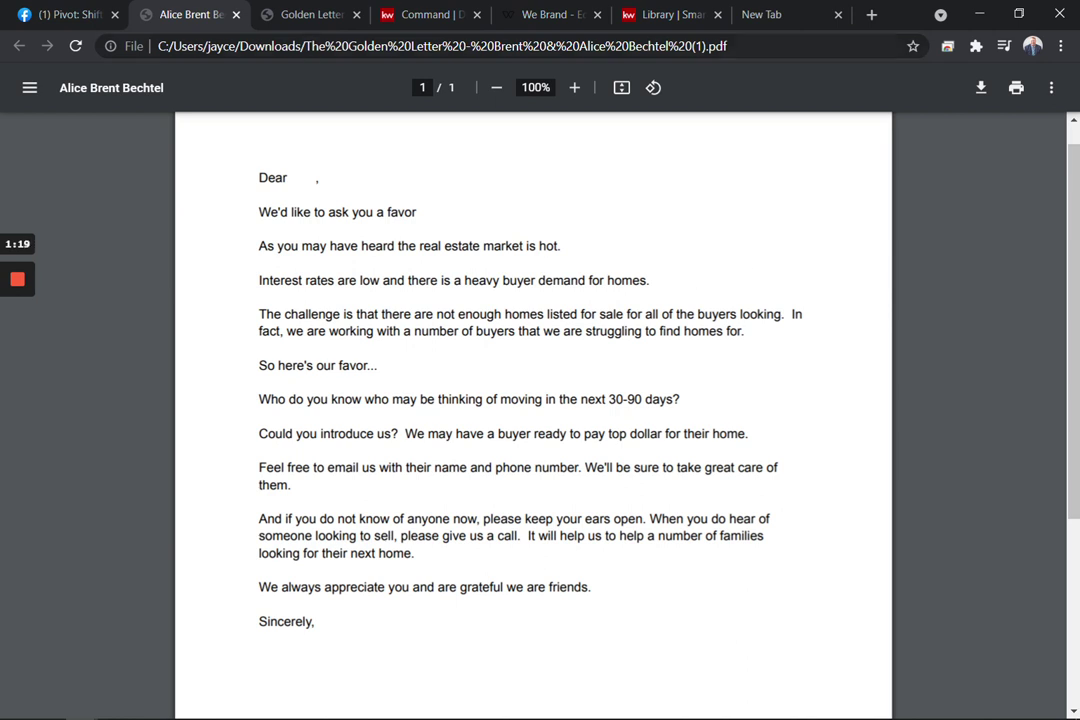
Scroll through the branded Keller Williams Golden Letter PDF down to the signature blocks
{"action": "left_click", "coordinate": [312, 15]}
{"action": "scroll", "coordinate": [558, 298], "scroll_direction": "down", "scroll_amount": 2}
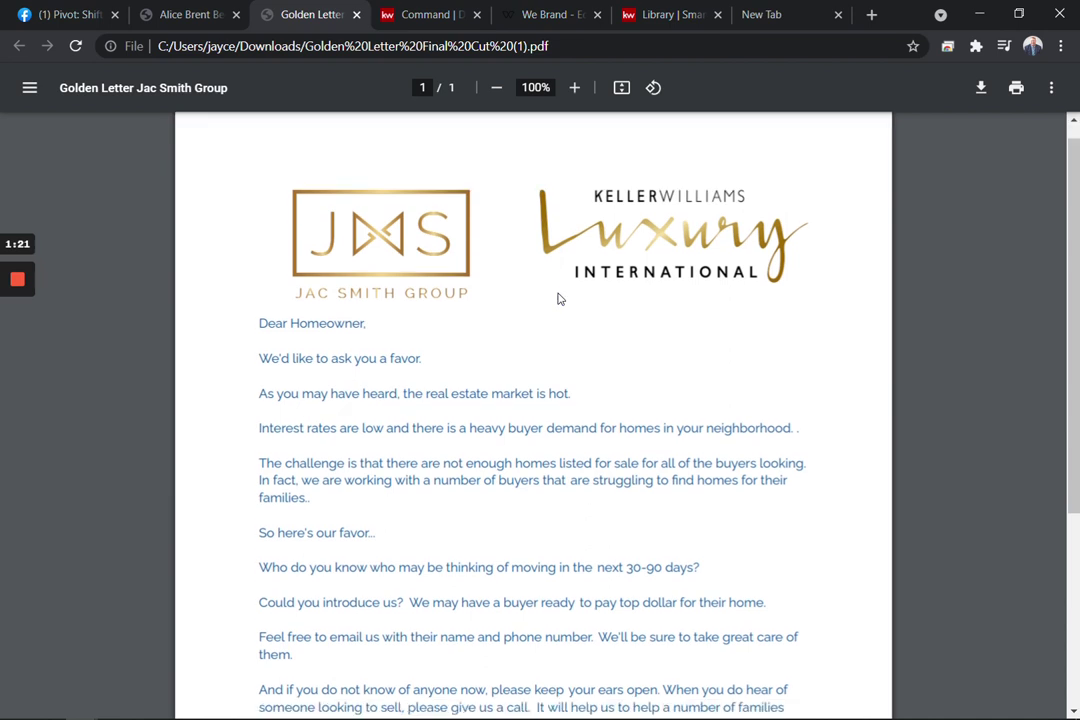
{"action": "scroll", "coordinate": [470, 252], "scroll_direction": "up", "scroll_amount": 2}
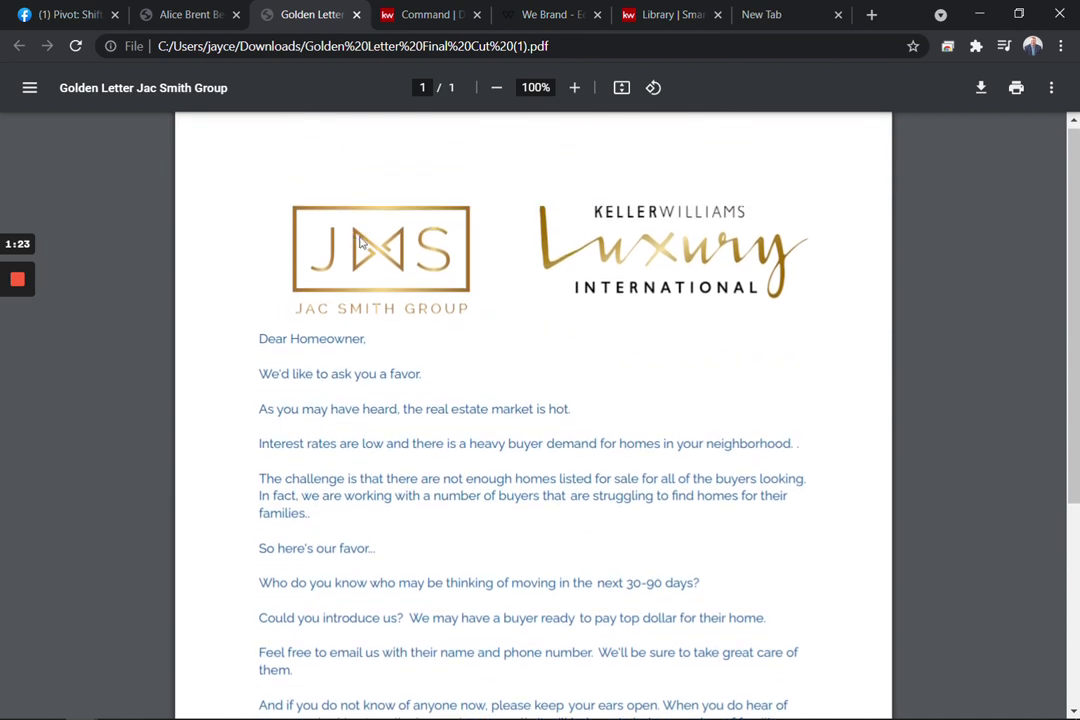
{"action": "scroll", "coordinate": [511, 381], "scroll_direction": "down", "scroll_amount": 5}
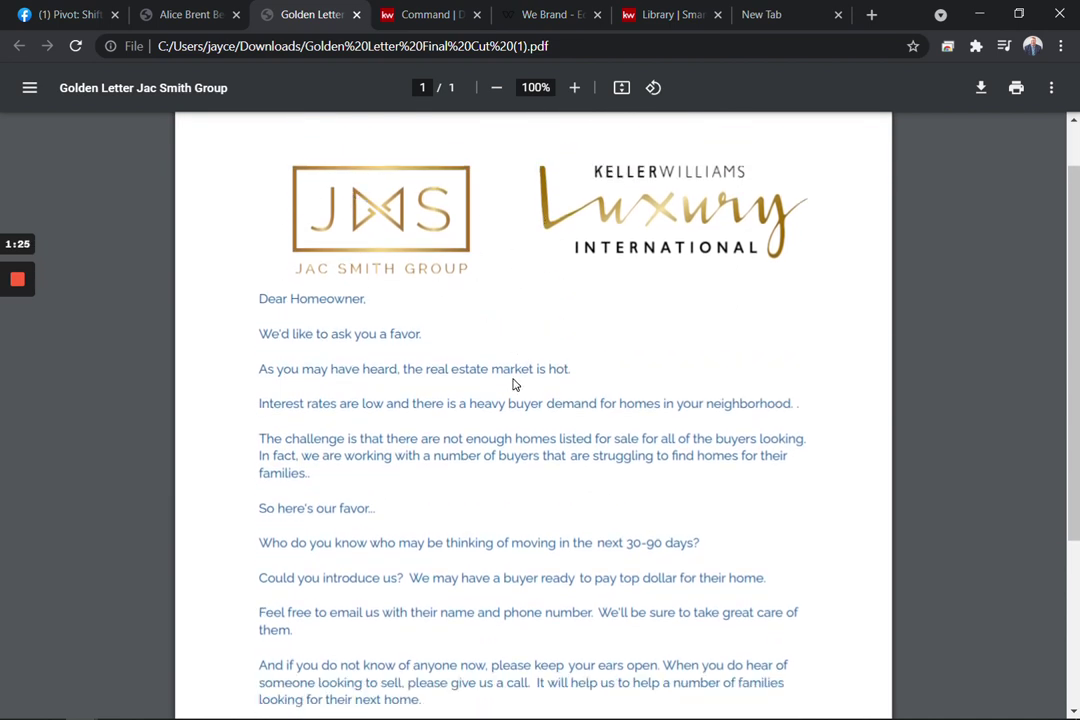
{"action": "scroll", "coordinate": [364, 583], "scroll_direction": "down", "scroll_amount": 2}
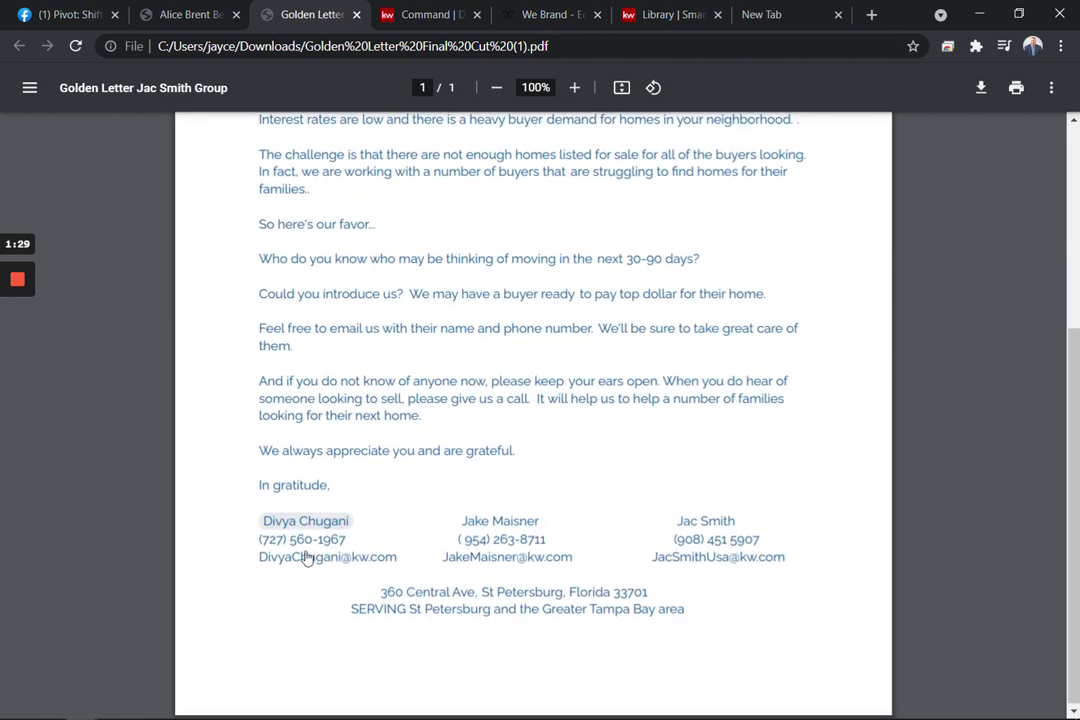
{"action": "scroll", "coordinate": [533, 415], "scroll_direction": "up", "scroll_amount": 7}
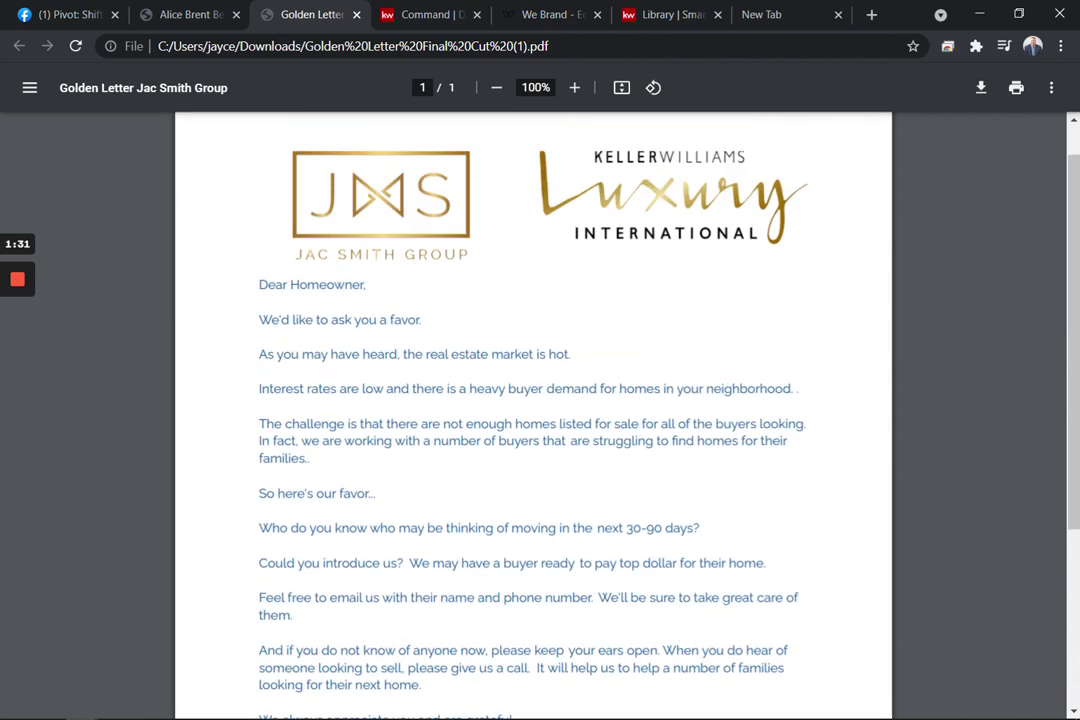
{"action": "scroll", "coordinate": [533, 415], "scroll_direction": "down", "scroll_amount": 4}
{"action": "scroll", "coordinate": [533, 415], "scroll_direction": "up", "scroll_amount": 4}
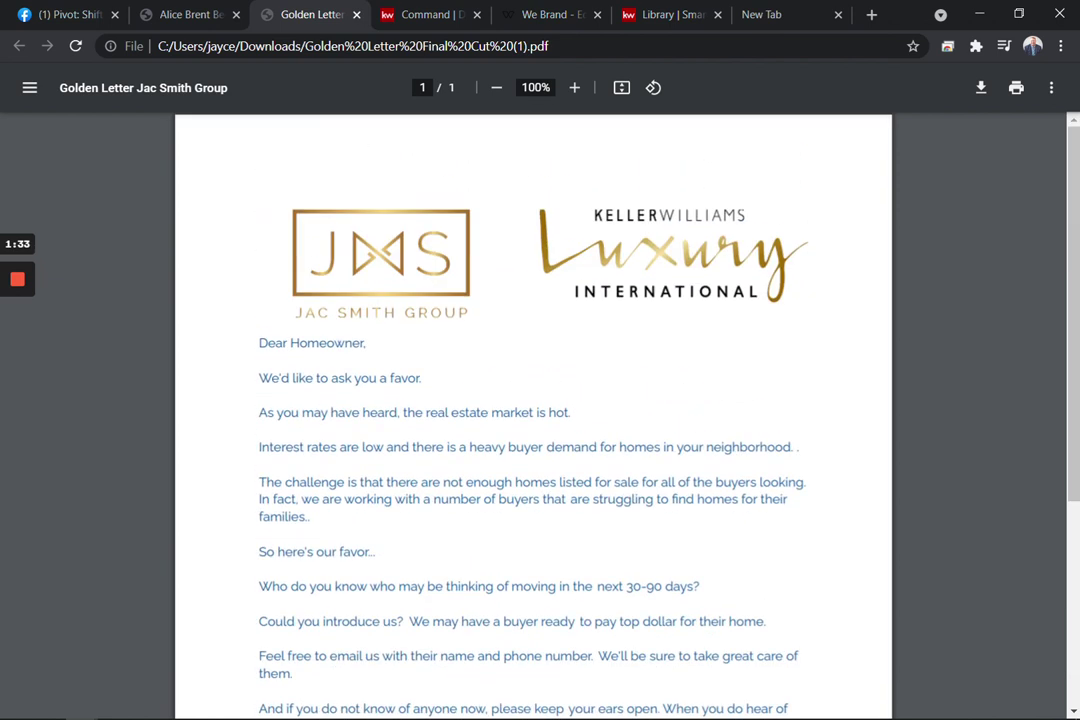
Create a new Print design from the Command Designs page and continue to templates
{"action": "left_click", "coordinate": [434, 20]}
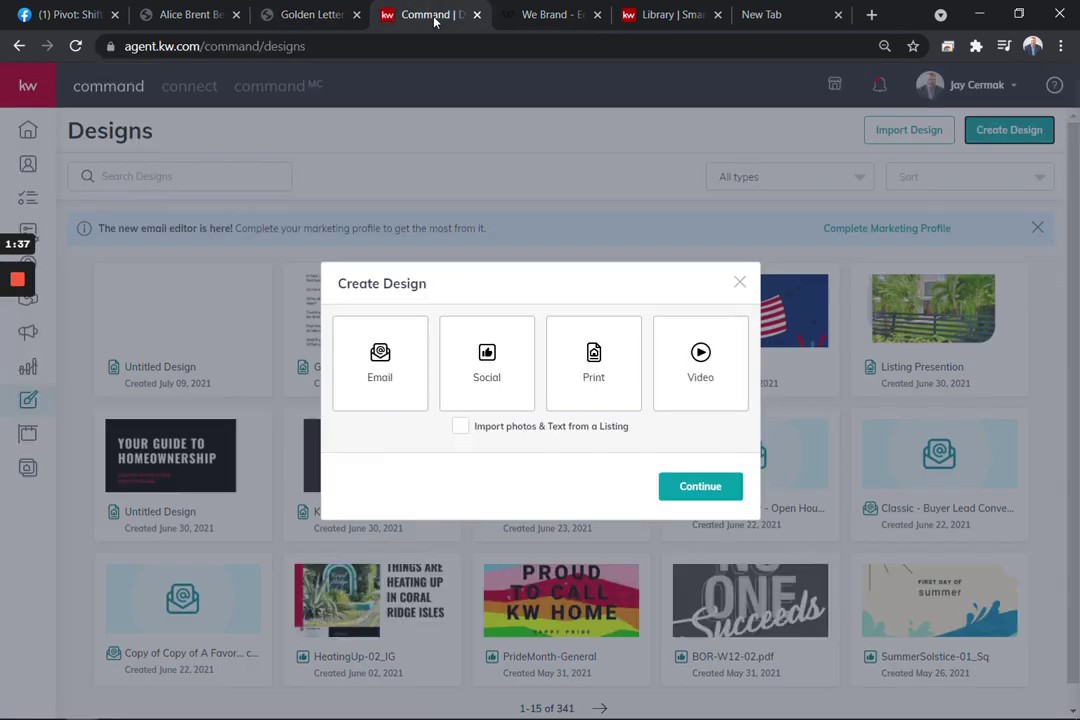
{"action": "left_click", "coordinate": [740, 283]}
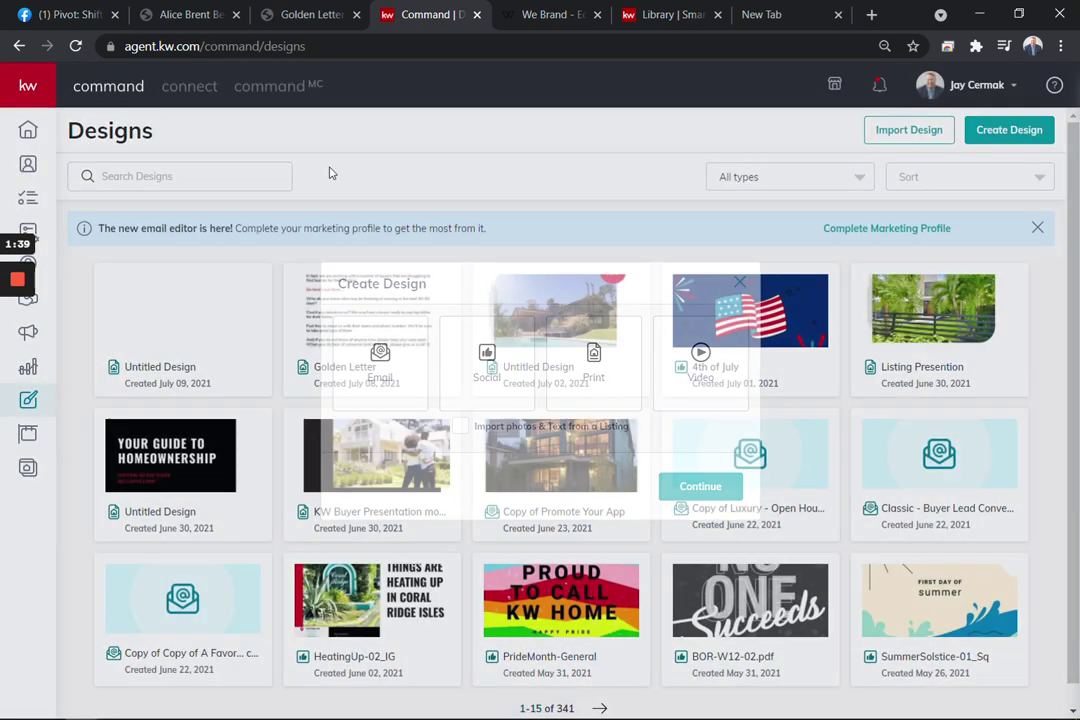
{"action": "left_click", "coordinate": [34, 89]}
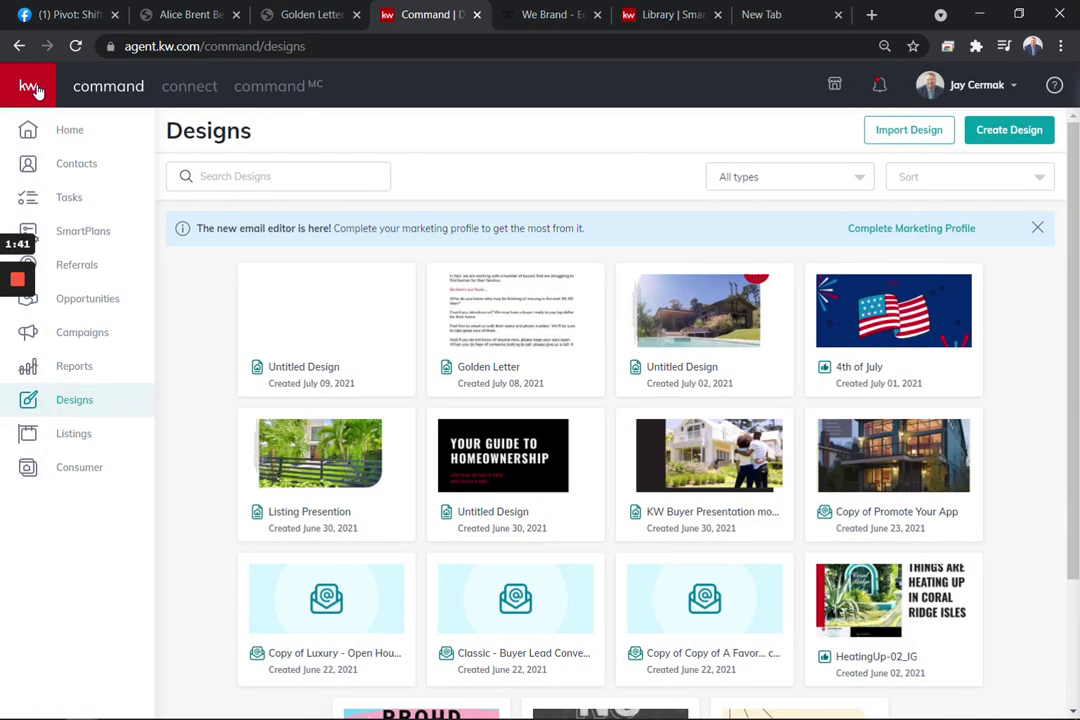
{"action": "left_click", "coordinate": [34, 89]}
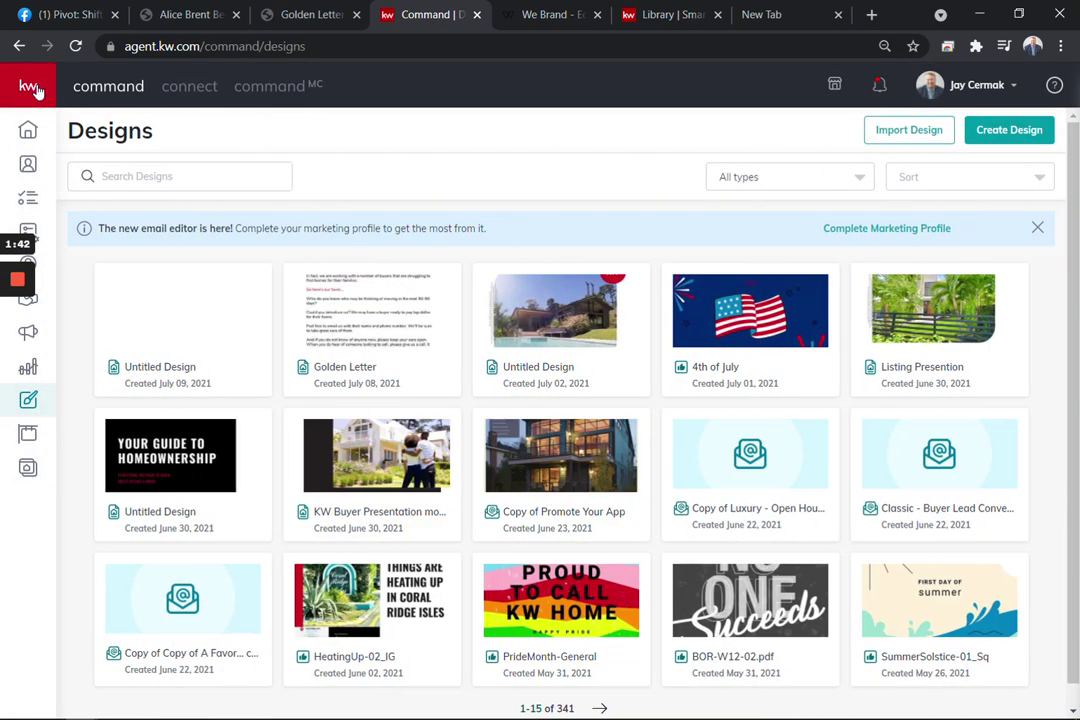
{"action": "left_click", "coordinate": [1009, 137]}
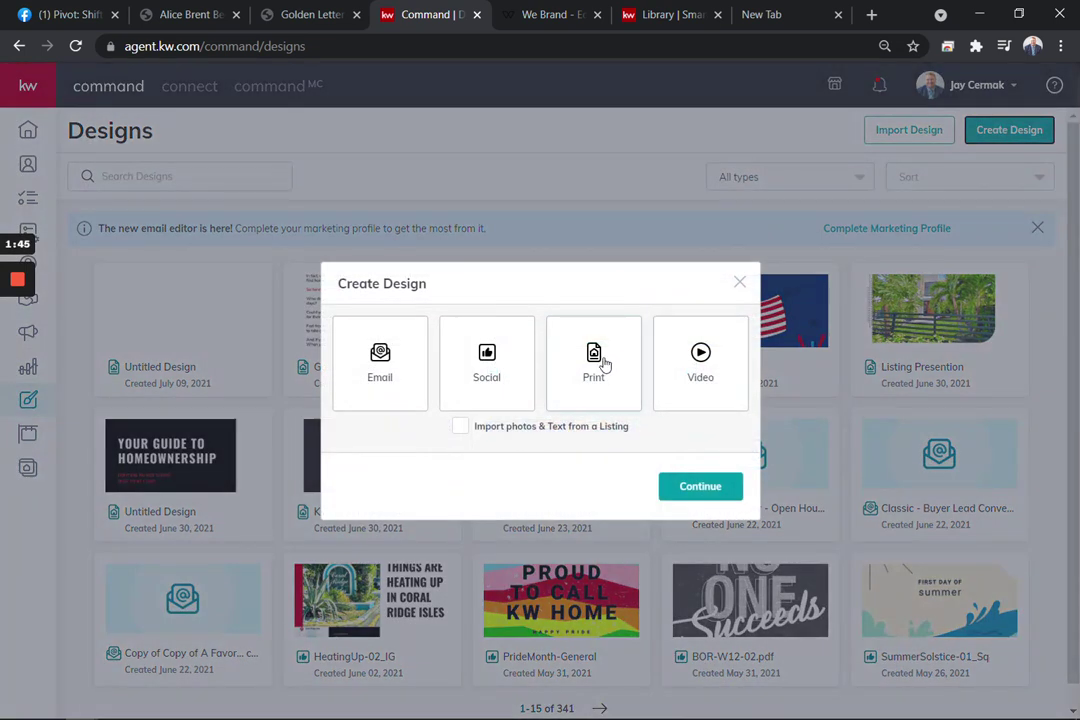
{"action": "left_click", "coordinate": [600, 362]}
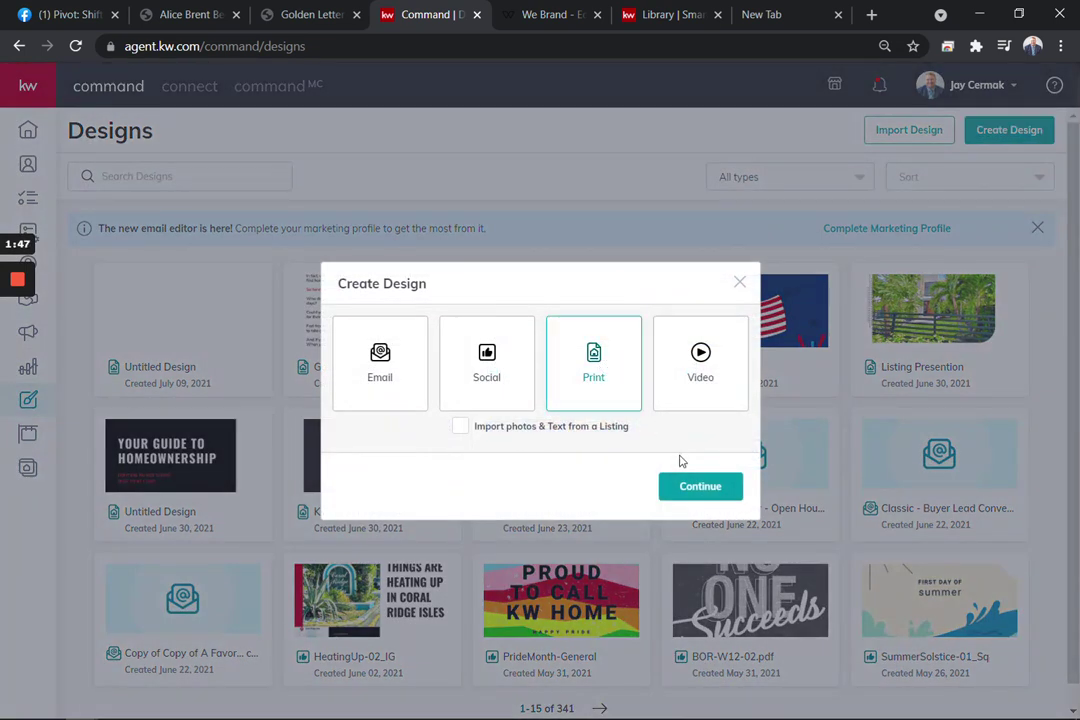
{"action": "left_click", "coordinate": [692, 492]}
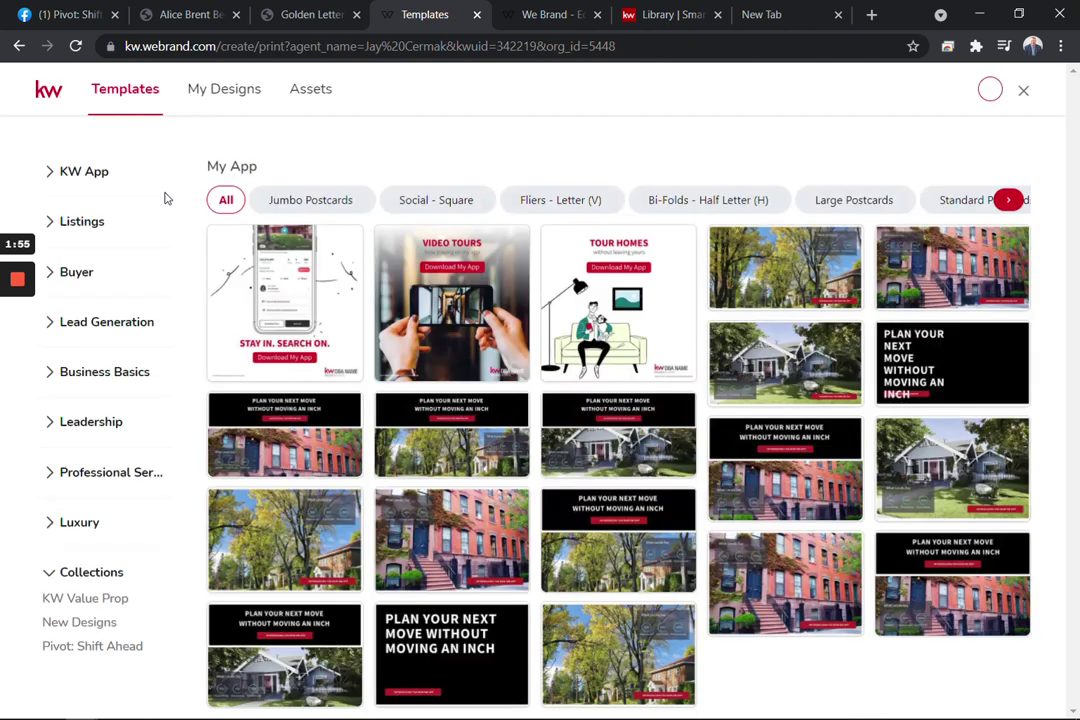
Browse Lead Generation > Business Basics > Letterheads templates, then return to the Golden Letter design
{"action": "left_click", "coordinate": [106, 329]}
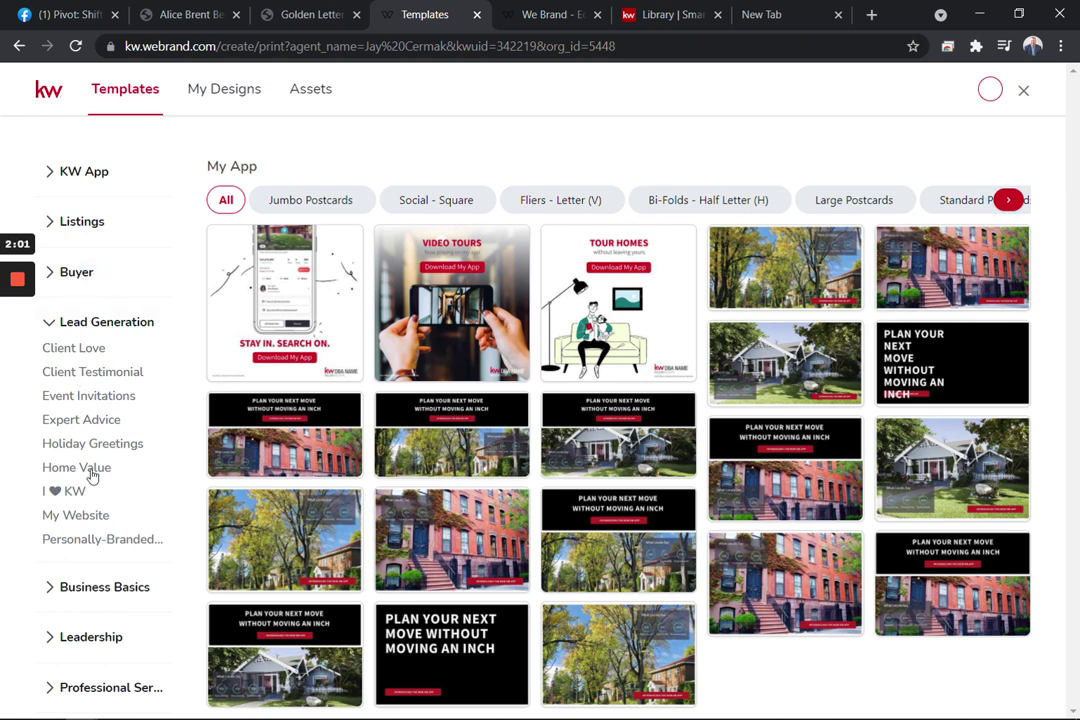
{"action": "left_click", "coordinate": [80, 592]}
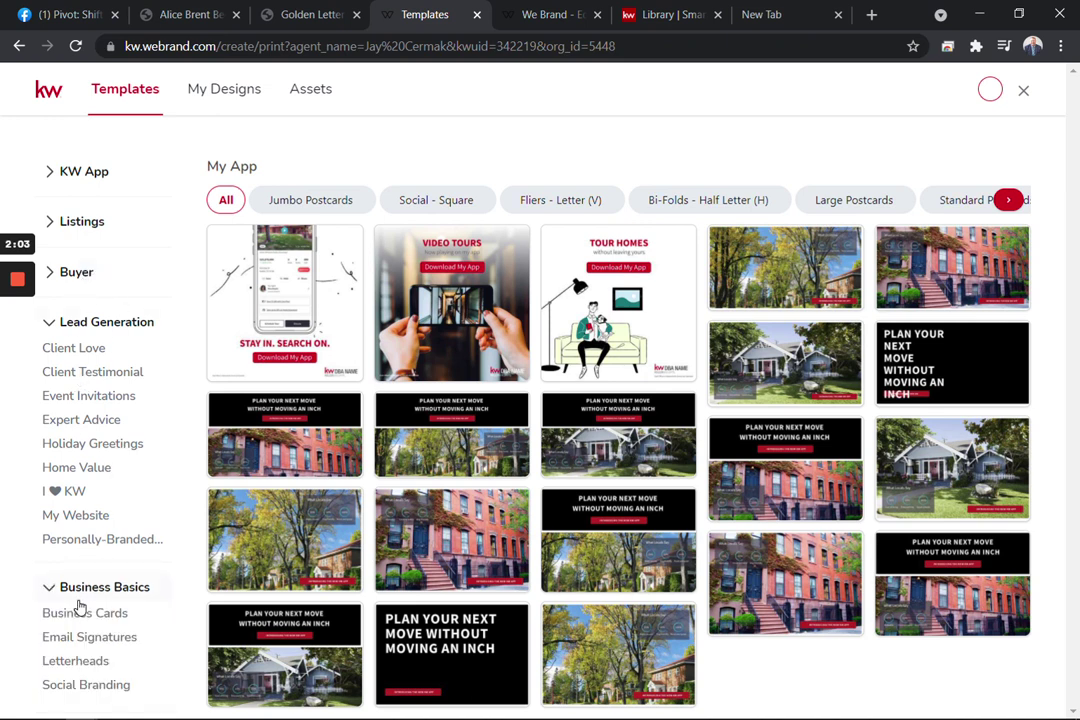
{"action": "left_click", "coordinate": [79, 661]}
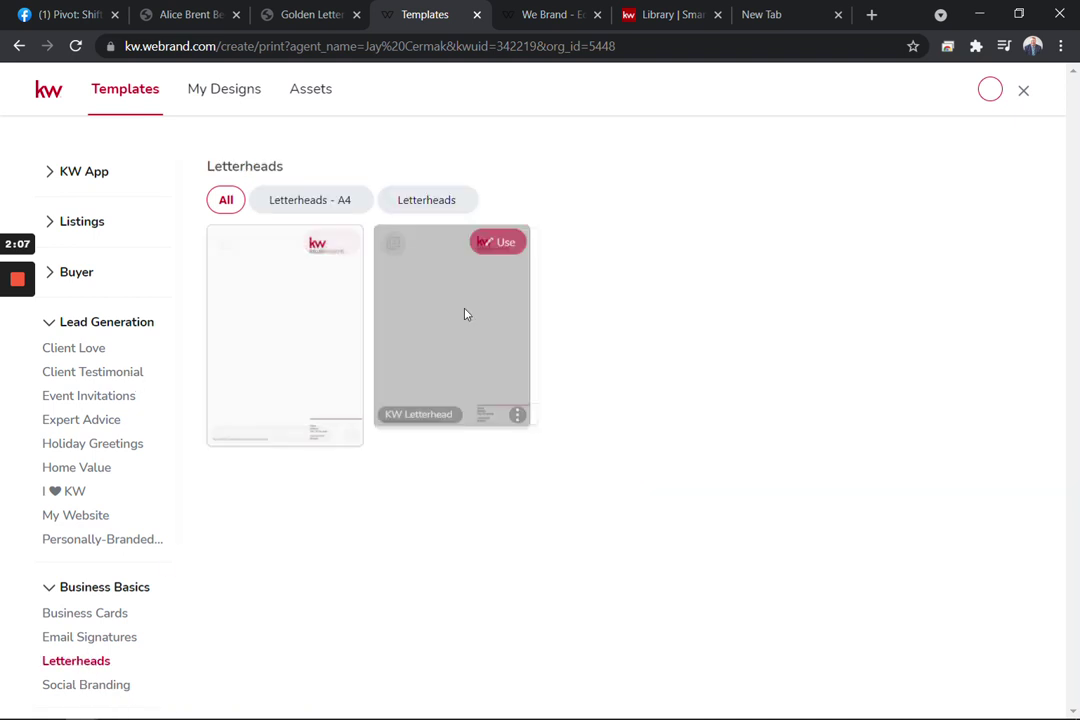
{"action": "left_click", "coordinate": [452, 202]}
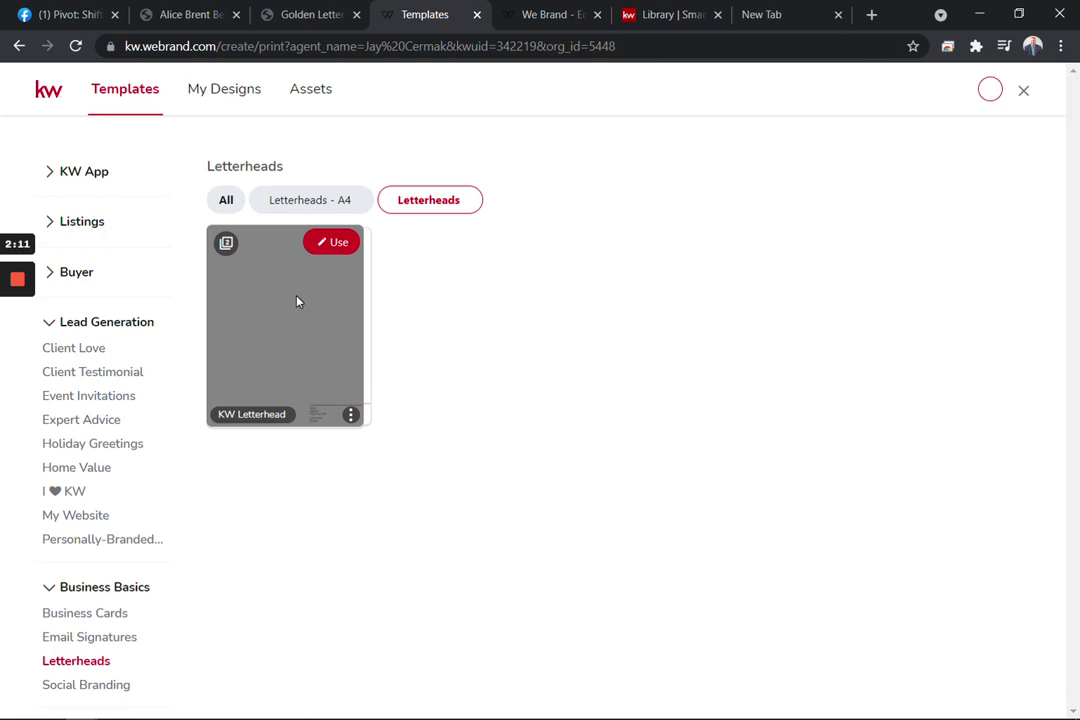
{"action": "left_click", "coordinate": [544, 18]}
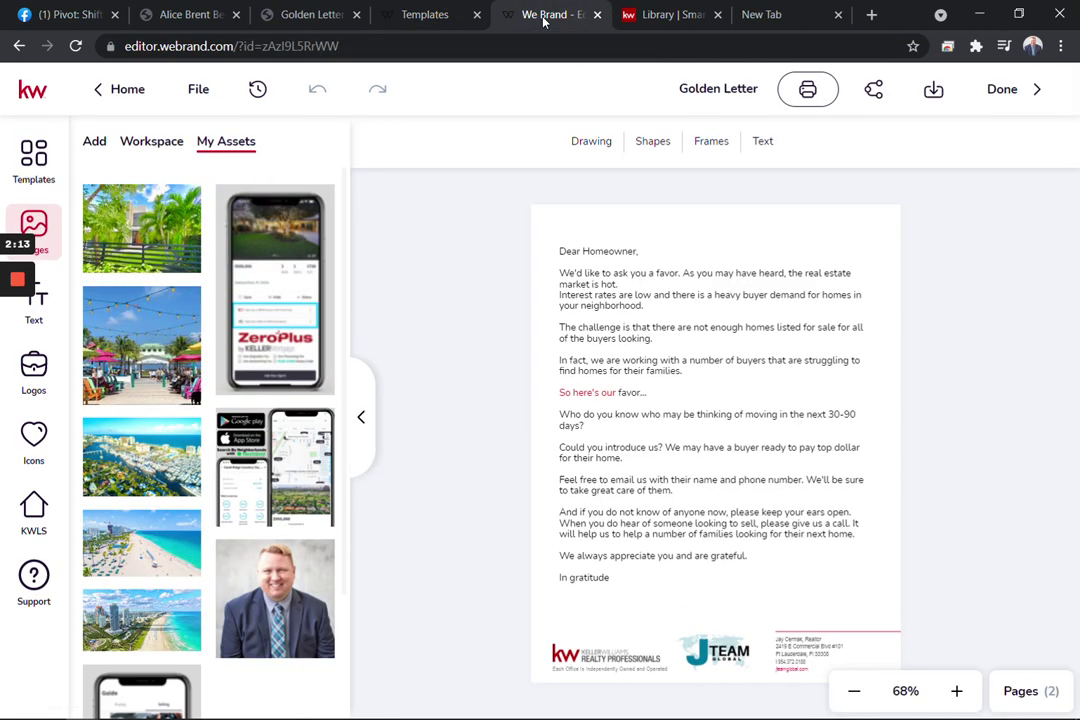
Select the letter text in the plain PDF, then open the Icons library in the design
{"action": "left_click", "coordinate": [195, 10]}
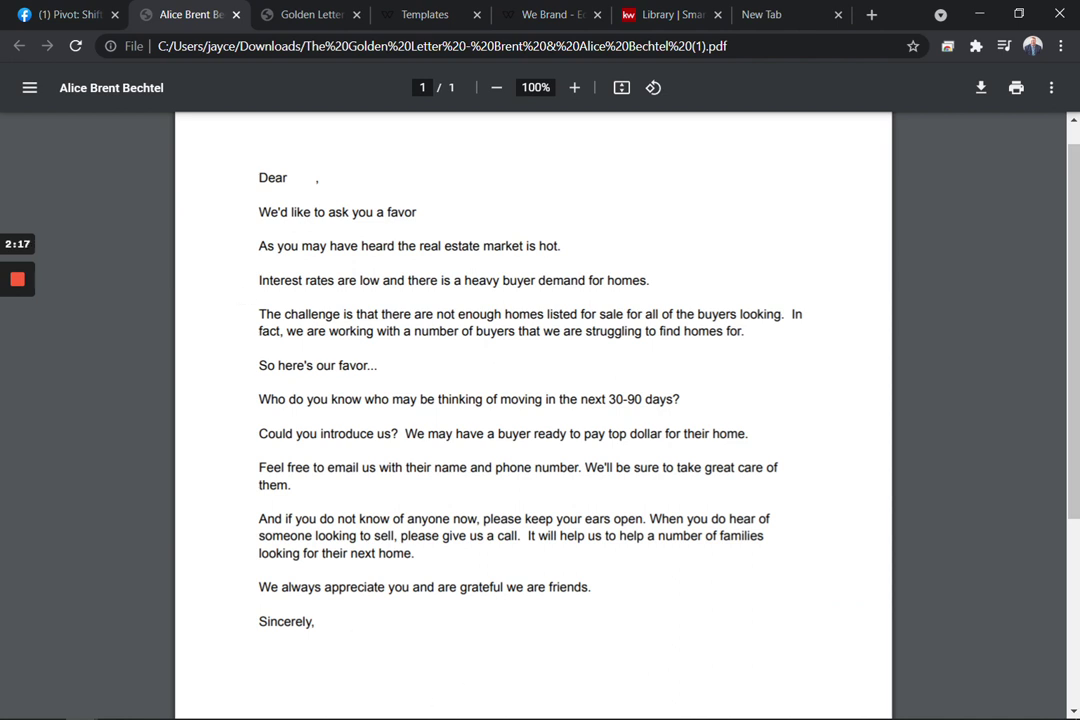
{"action": "left_click_drag", "start_coordinate": [258, 177], "coordinate": [314, 622]}
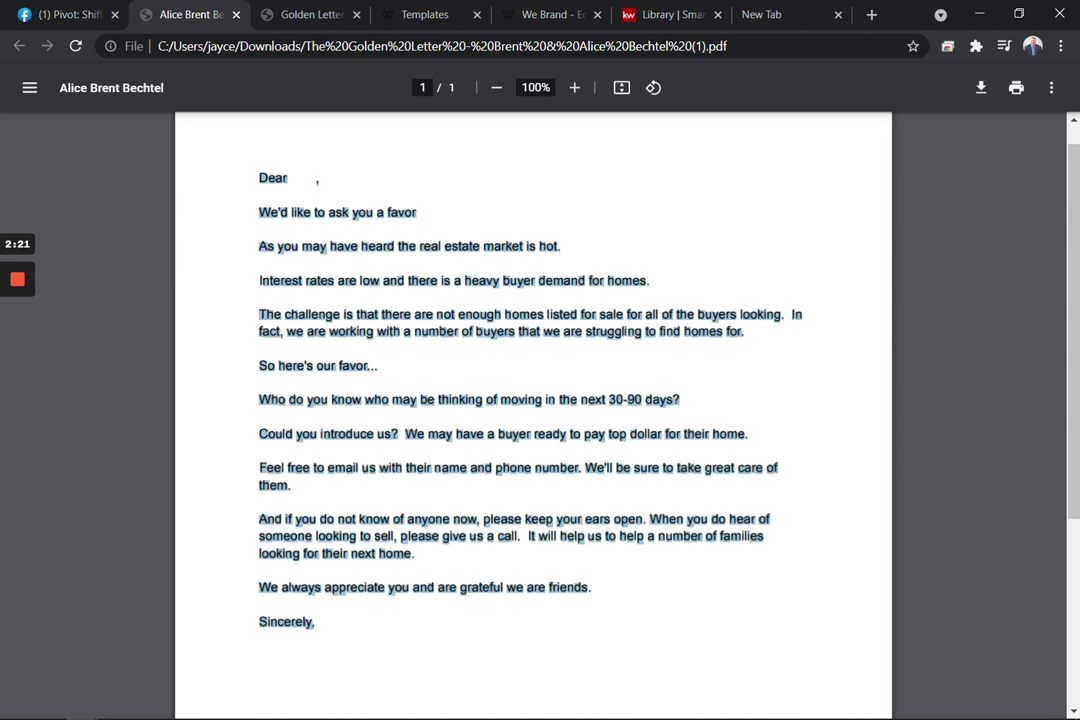
{"action": "left_click", "coordinate": [430, 13]}
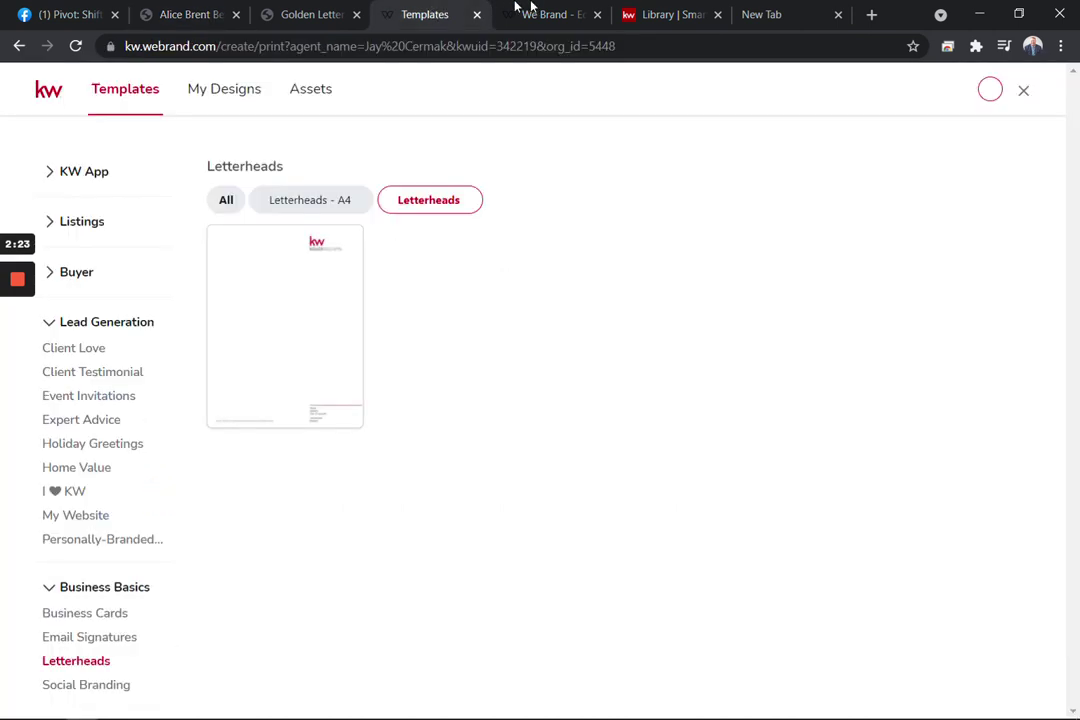
{"action": "left_click", "coordinate": [544, 16]}
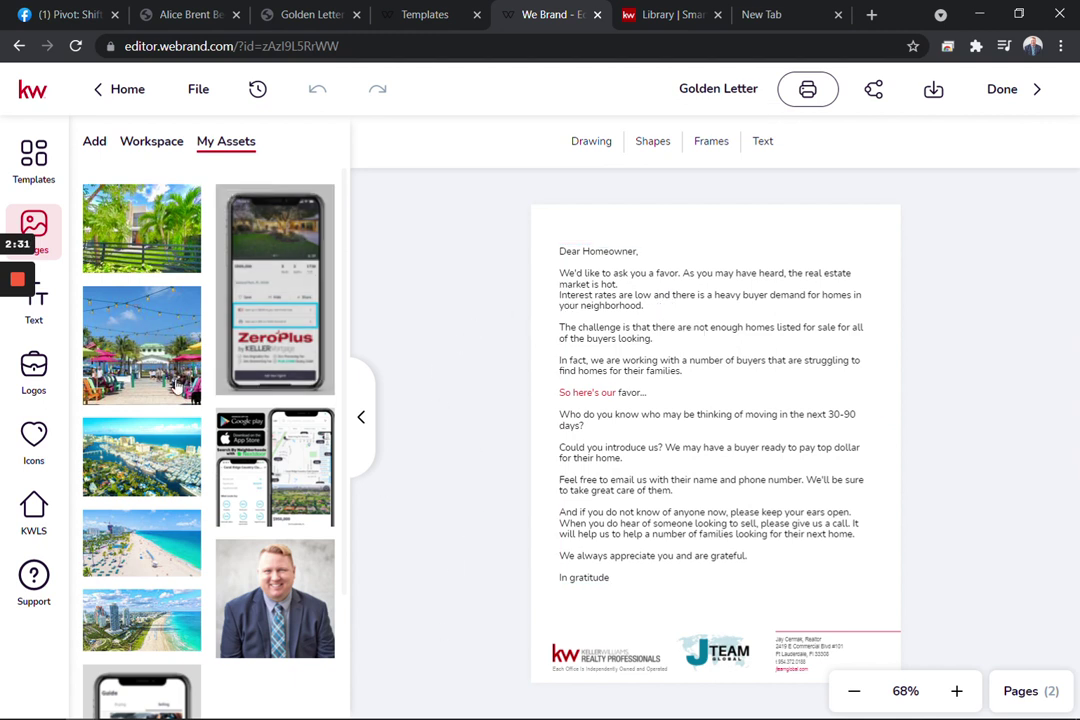
{"action": "left_click", "coordinate": [37, 437]}
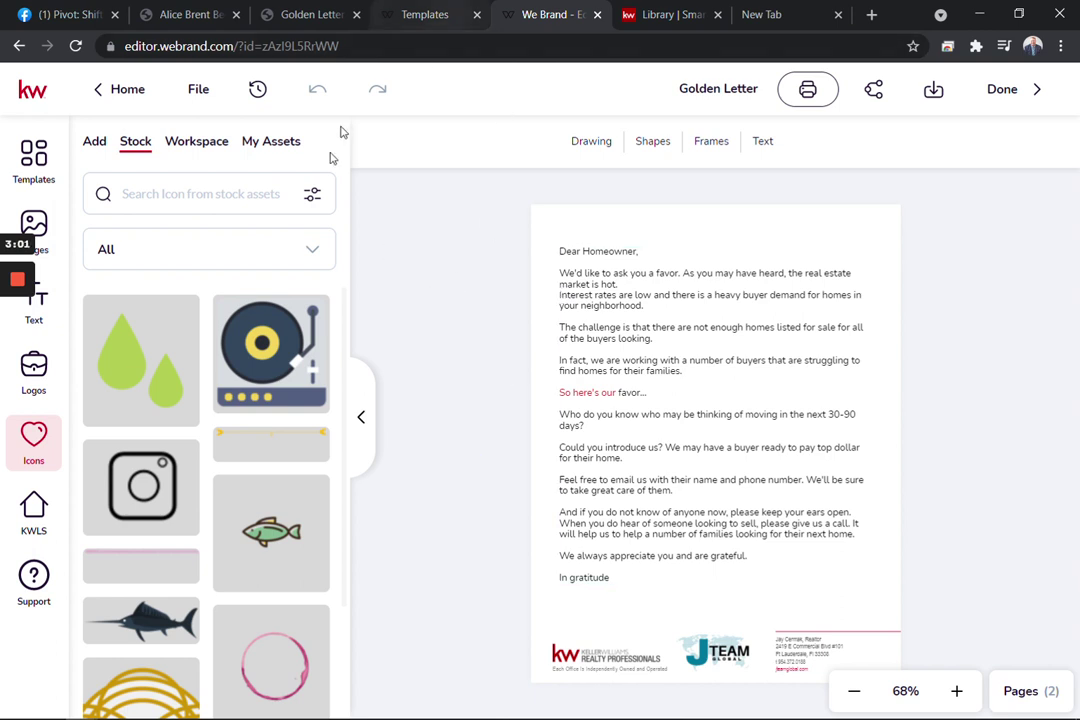
{"action": "left_click", "coordinate": [410, 16]}
{"action": "left_click", "coordinate": [305, 16]}
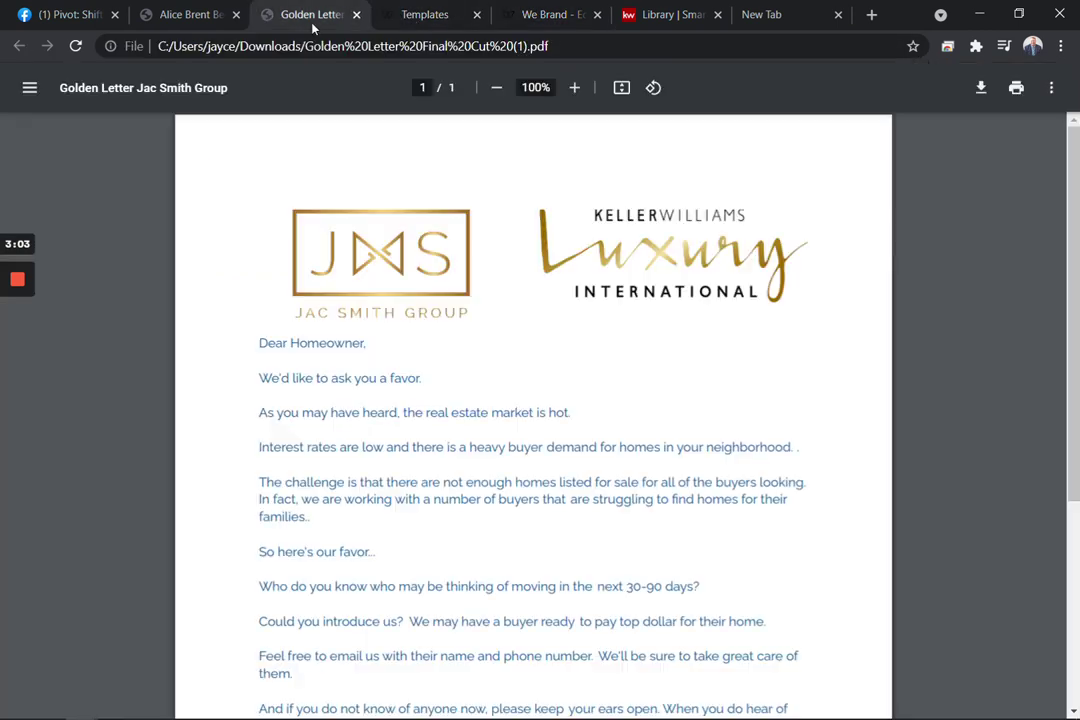
{"action": "left_click", "coordinate": [190, 16]}
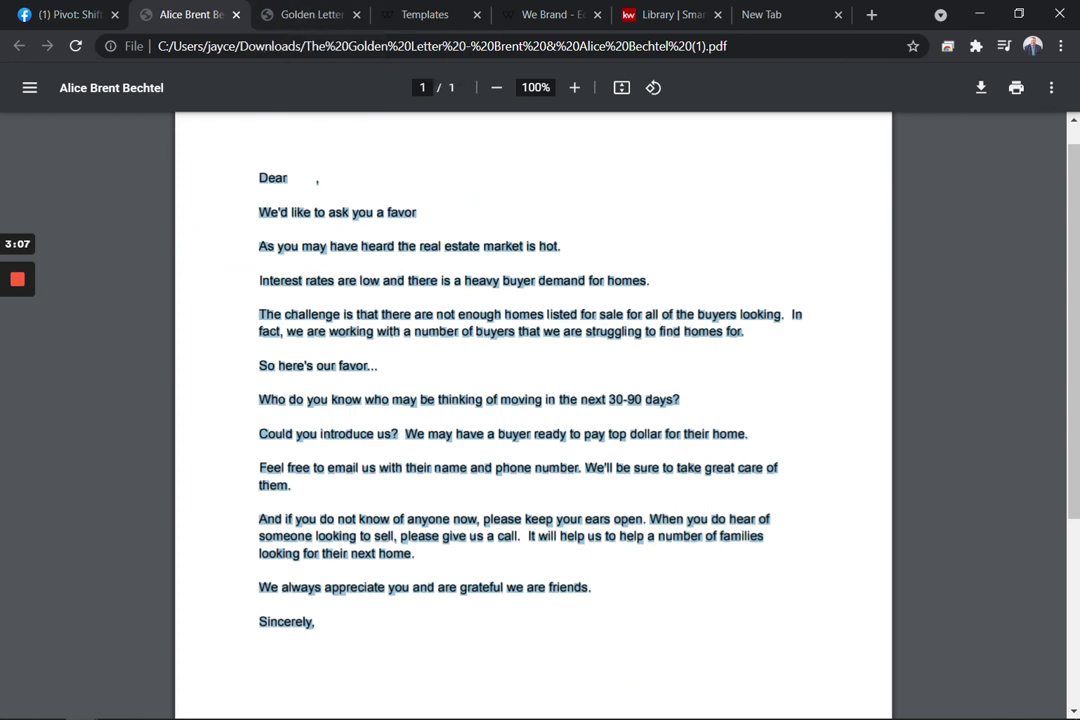
{"action": "scroll", "coordinate": [421, 461], "scroll_direction": "down", "scroll_amount": 2}
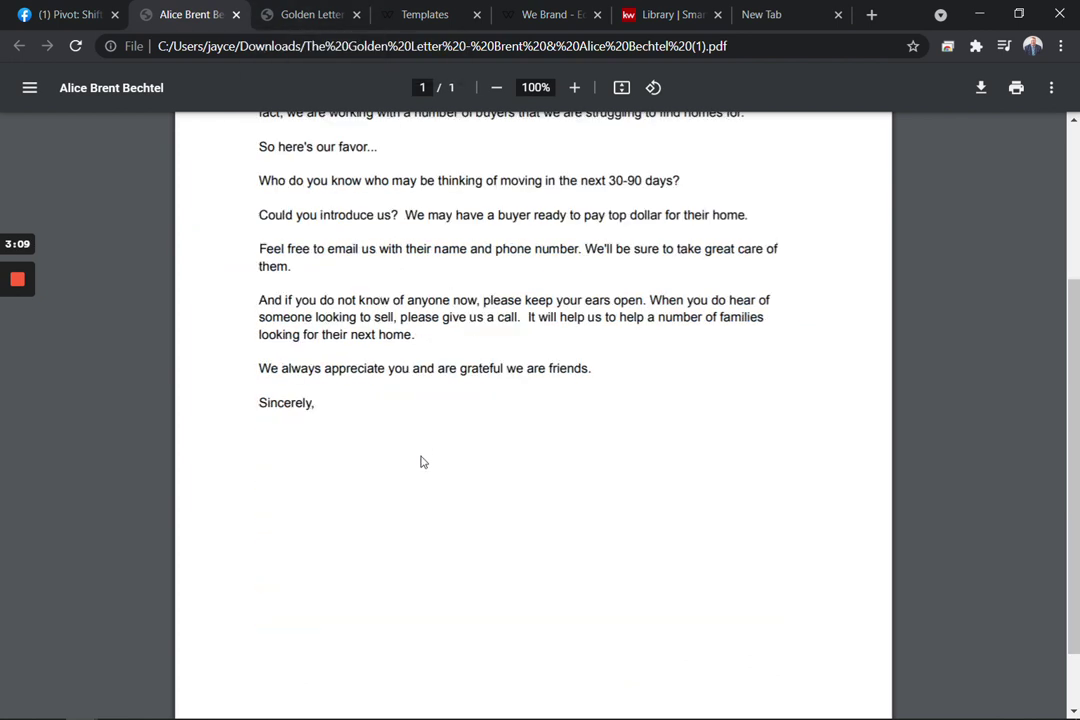
{"action": "scroll", "coordinate": [421, 461], "scroll_direction": "up", "scroll_amount": 3}
{"action": "scroll", "coordinate": [422, 462], "scroll_direction": "down", "scroll_amount": 3}
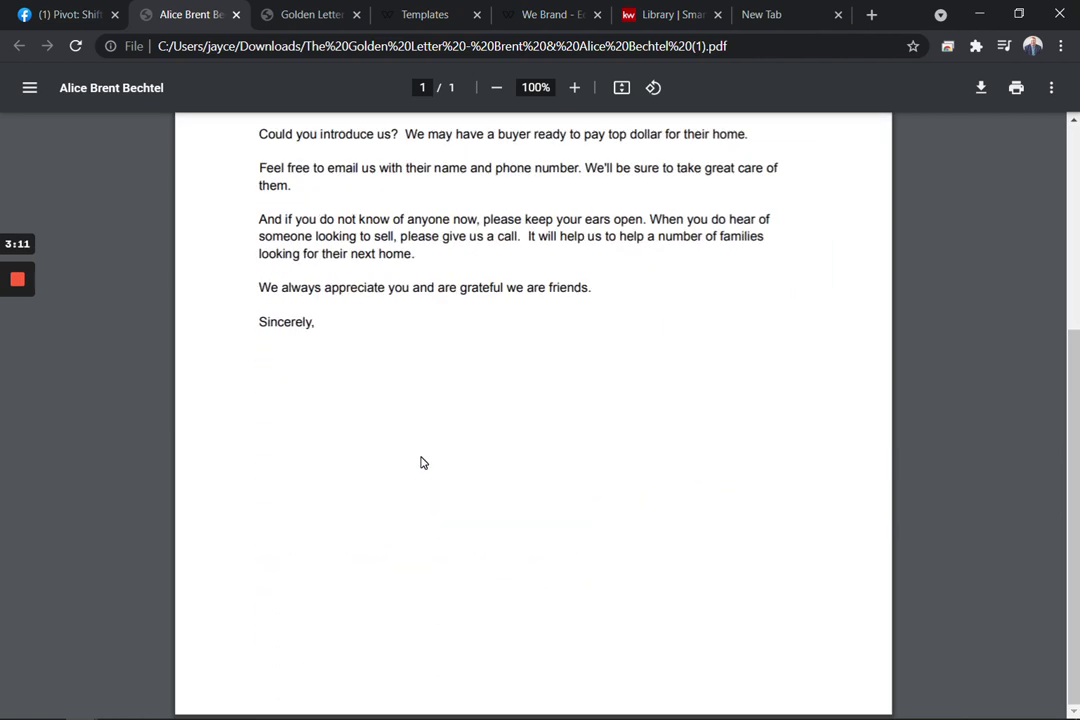
{"action": "scroll", "coordinate": [421, 462], "scroll_direction": "up", "scroll_amount": 3}
{"action": "left_click", "coordinate": [305, 27]}
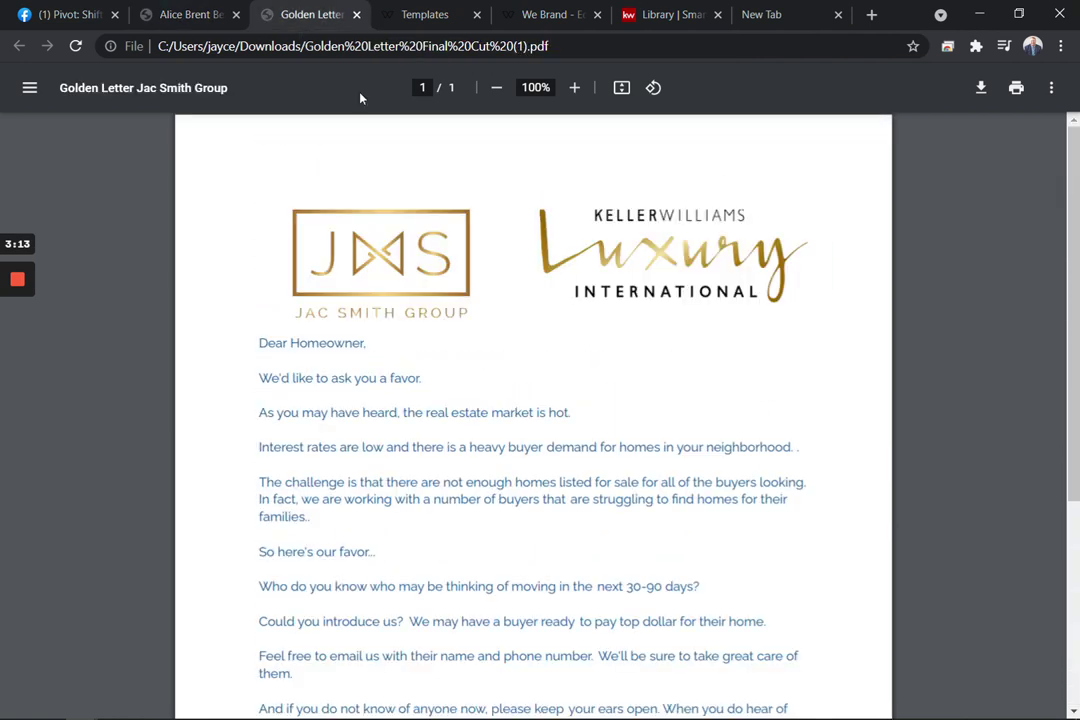
{"action": "scroll", "coordinate": [333, 316], "scroll_direction": "down", "scroll_amount": 1}
{"action": "scroll", "coordinate": [400, 316], "scroll_direction": "up", "scroll_amount": 1}
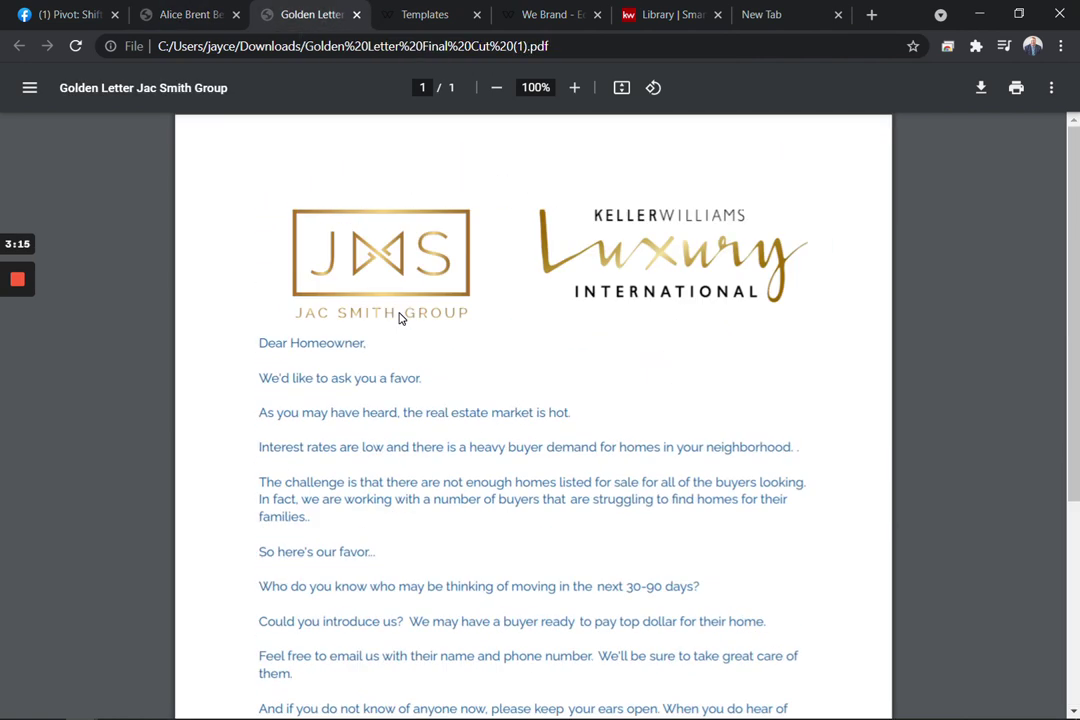
{"action": "left_click", "coordinate": [425, 14]}
{"action": "left_click", "coordinate": [567, 16]}
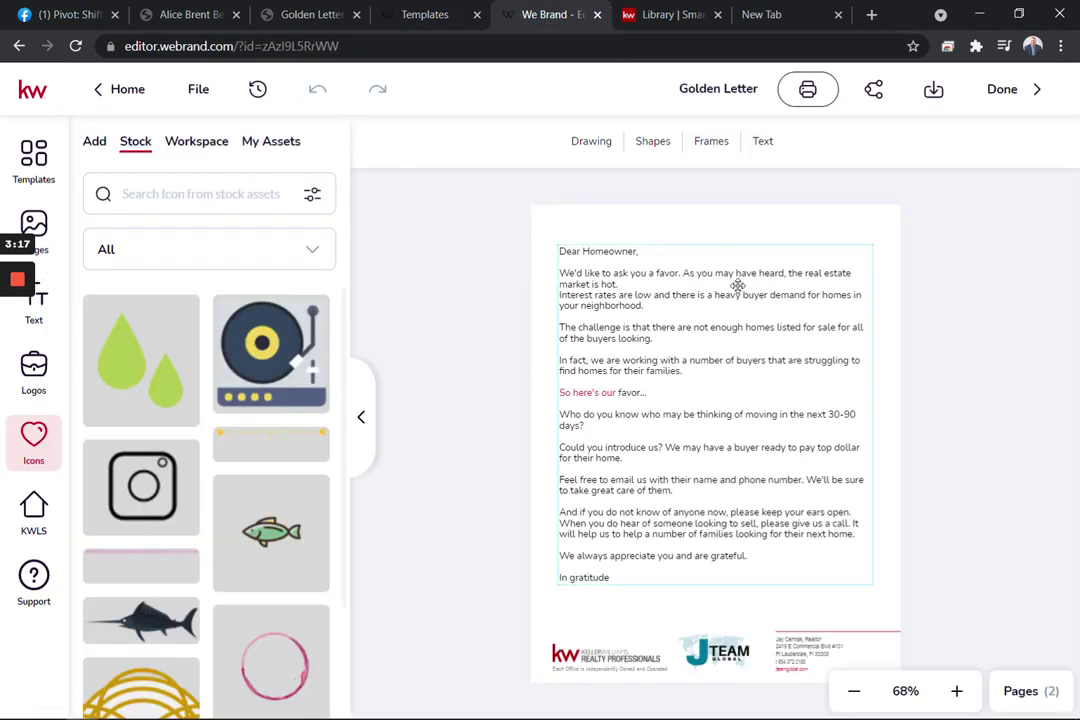
Review the 'golden letter' results in the SmartPlans Library
{"action": "left_click", "coordinate": [648, 20]}
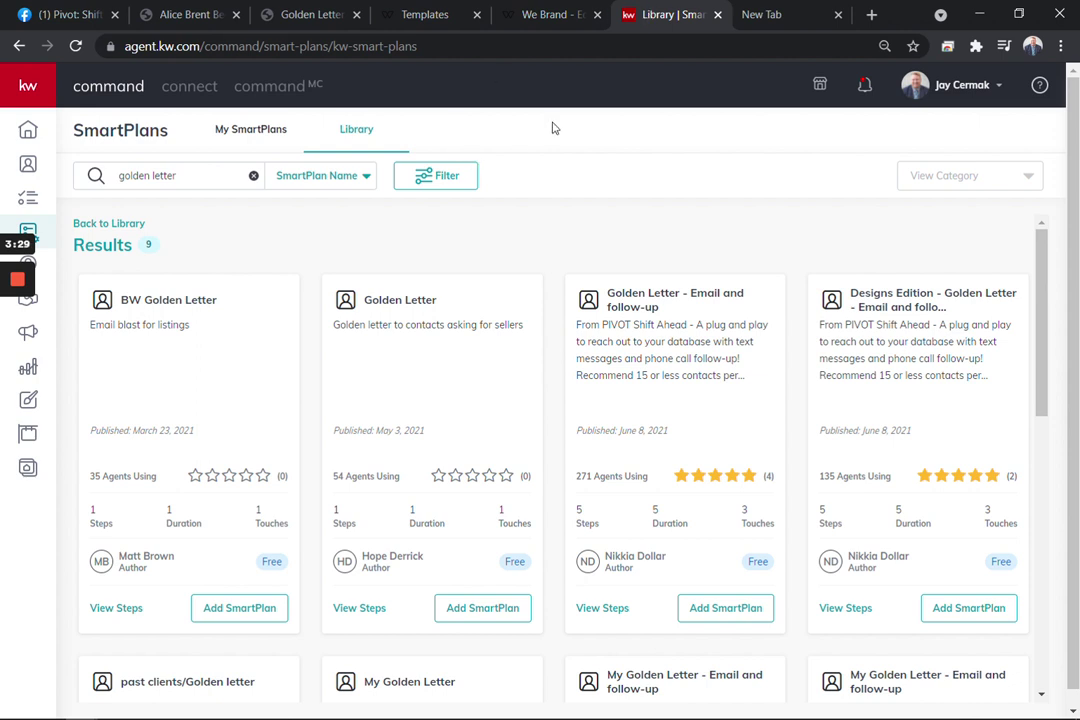
{"action": "left_click", "coordinate": [29, 90]}
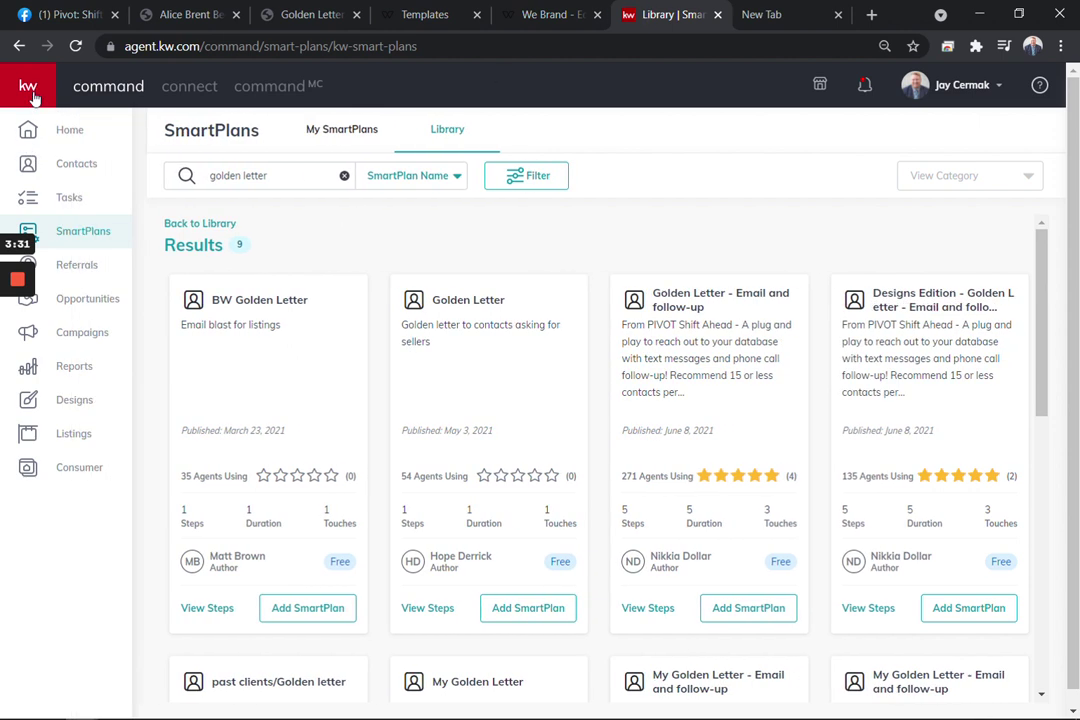
{"action": "left_click", "coordinate": [27, 90]}
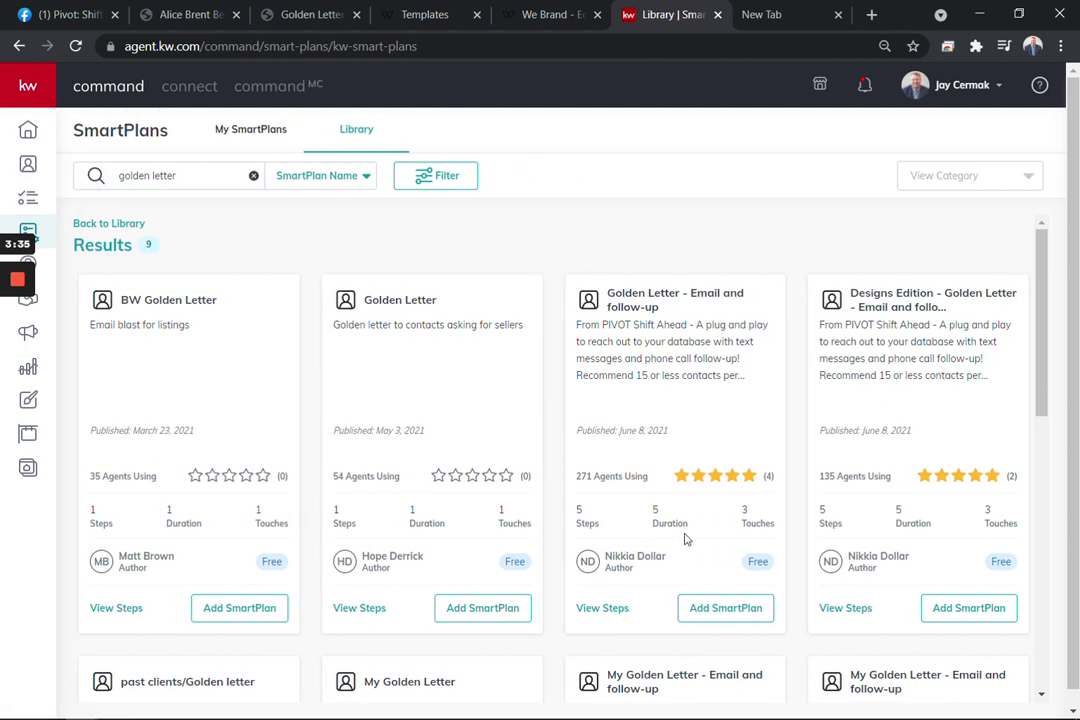
{"action": "scroll", "coordinate": [651, 535], "scroll_direction": "down", "scroll_amount": 3}
{"action": "scroll", "coordinate": [651, 535], "scroll_direction": "down", "scroll_amount": 1}
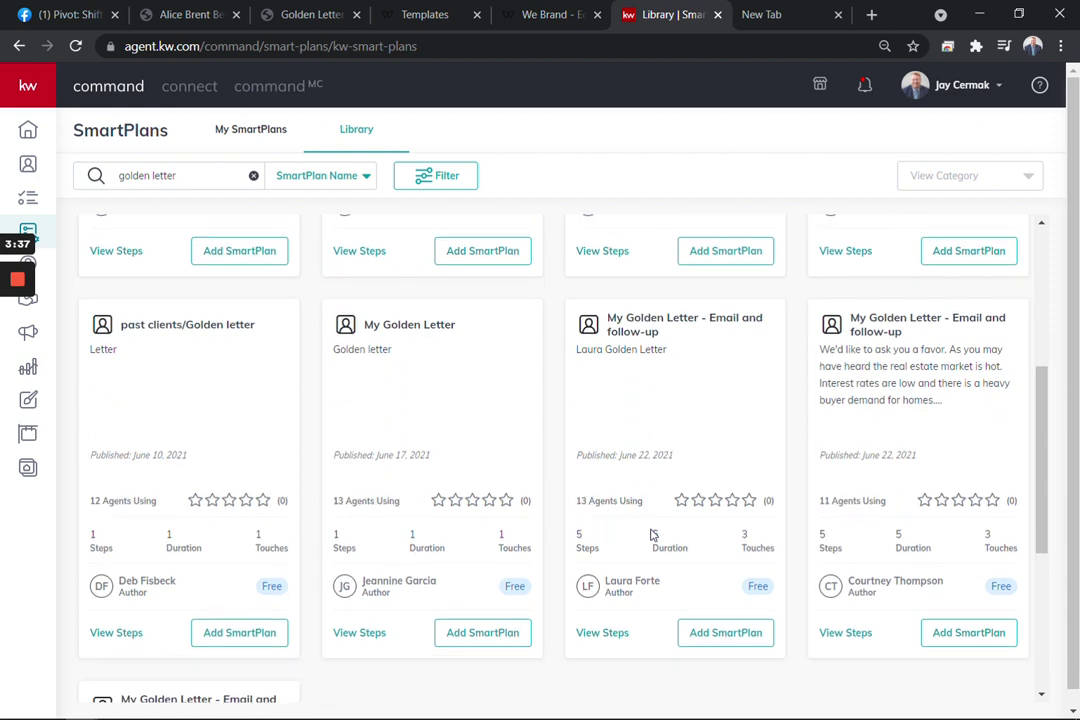
{"action": "scroll", "coordinate": [651, 535], "scroll_direction": "up", "scroll_amount": 4}
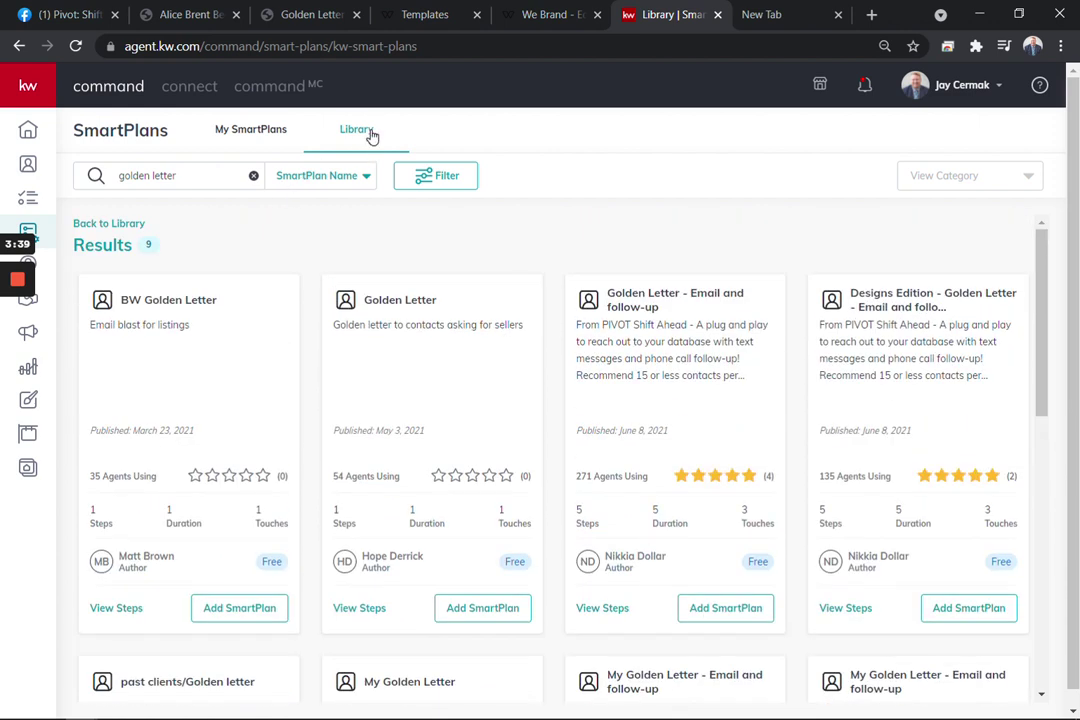
{"action": "triple_click", "coordinate": [148, 175]}
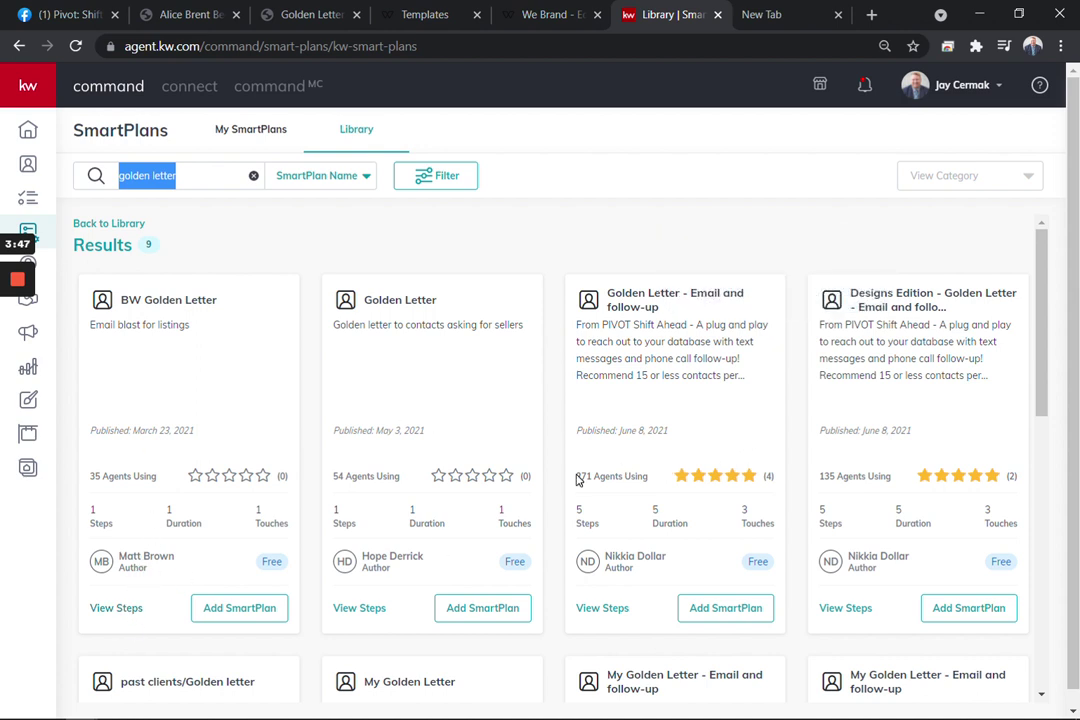
Rate the Designs Edition and Golden Letter - Email and follow-up plans five stars
{"action": "left_click_drag", "start_coordinate": [577, 478], "coordinate": [770, 476]}
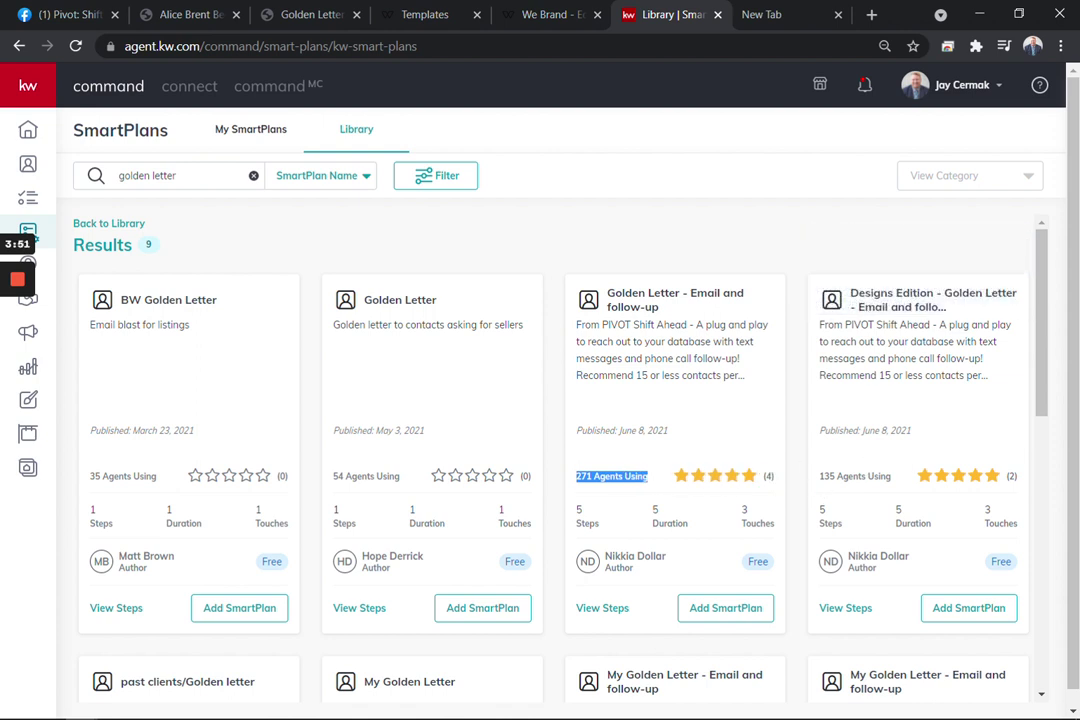
{"action": "left_click_drag", "start_coordinate": [819, 477], "coordinate": [1020, 485]}
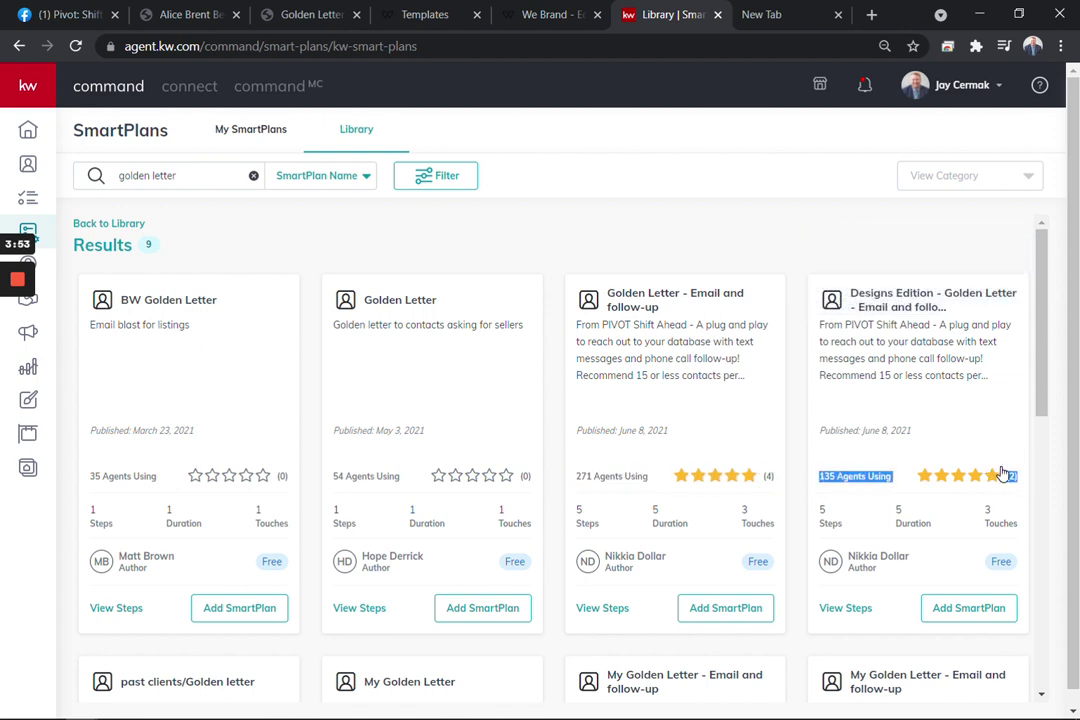
{"action": "left_click", "coordinate": [994, 476]}
{"action": "left_click", "coordinate": [637, 456]}
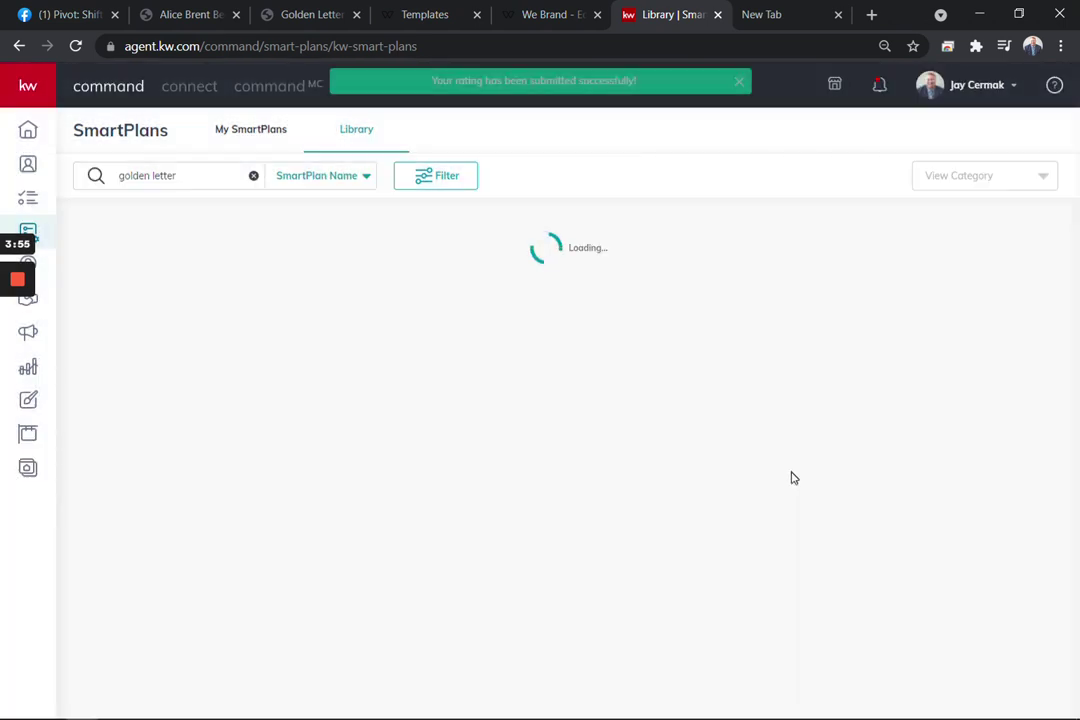
{"action": "left_click", "coordinate": [750, 475]}
{"action": "left_click", "coordinate": [638, 458]}
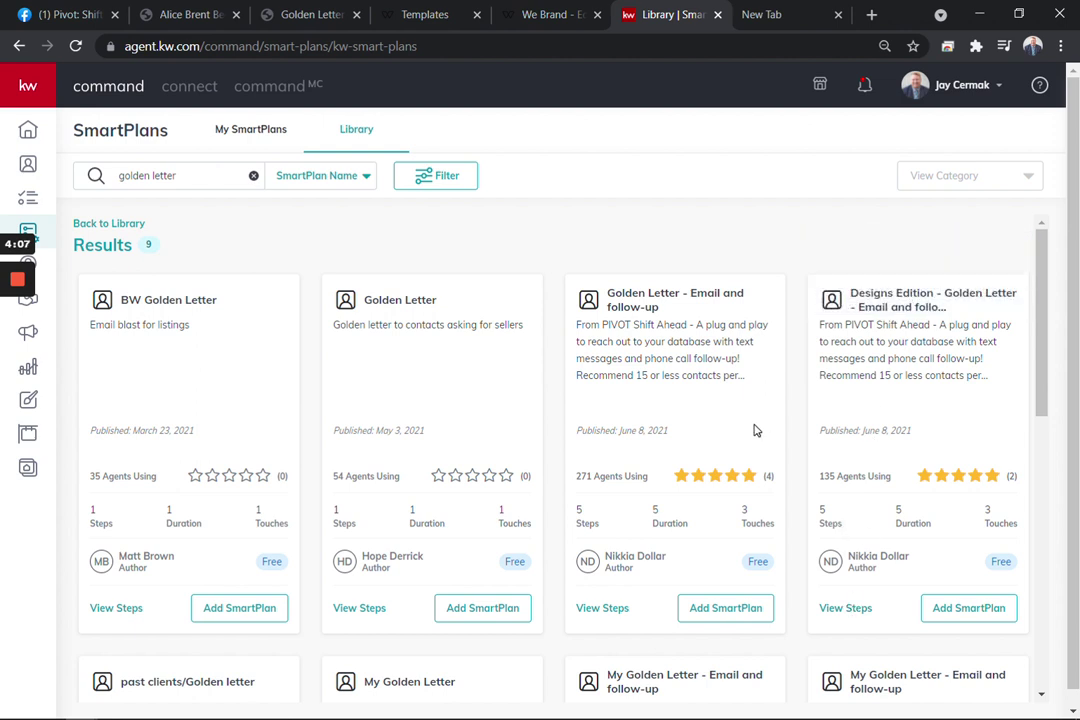
Preview Golden Letter - Email and follow-up's email, text and call steps, then the Designs Edition plan's steps
{"action": "left_click", "coordinate": [601, 612]}
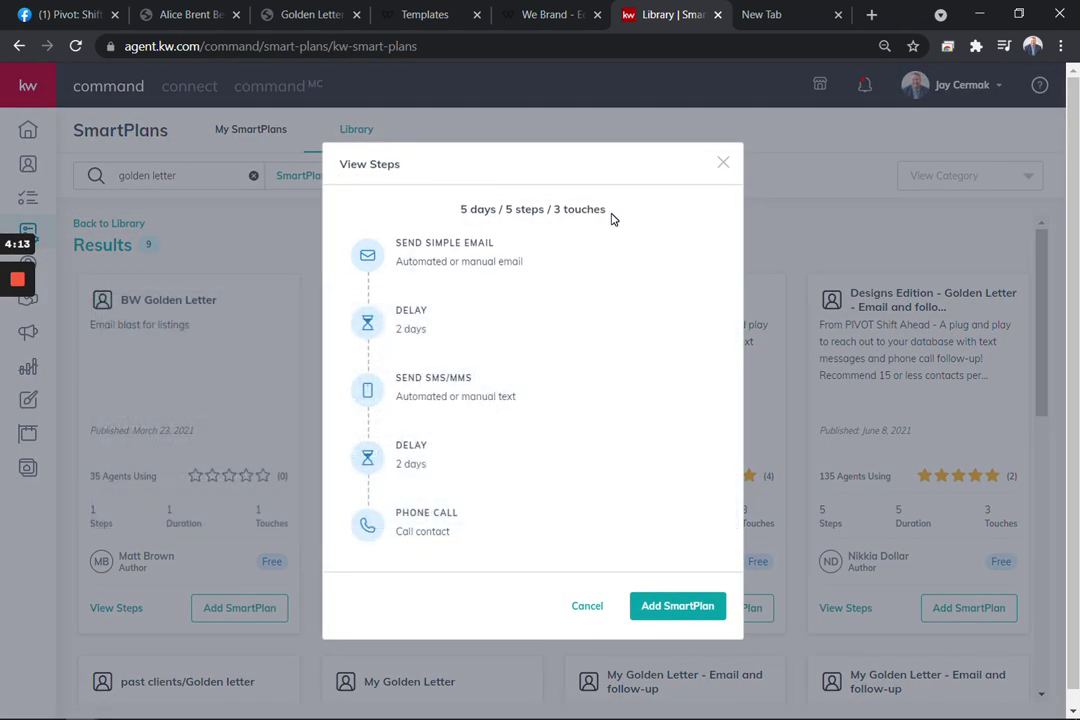
{"action": "mouse_move", "coordinate": [480, 256]}
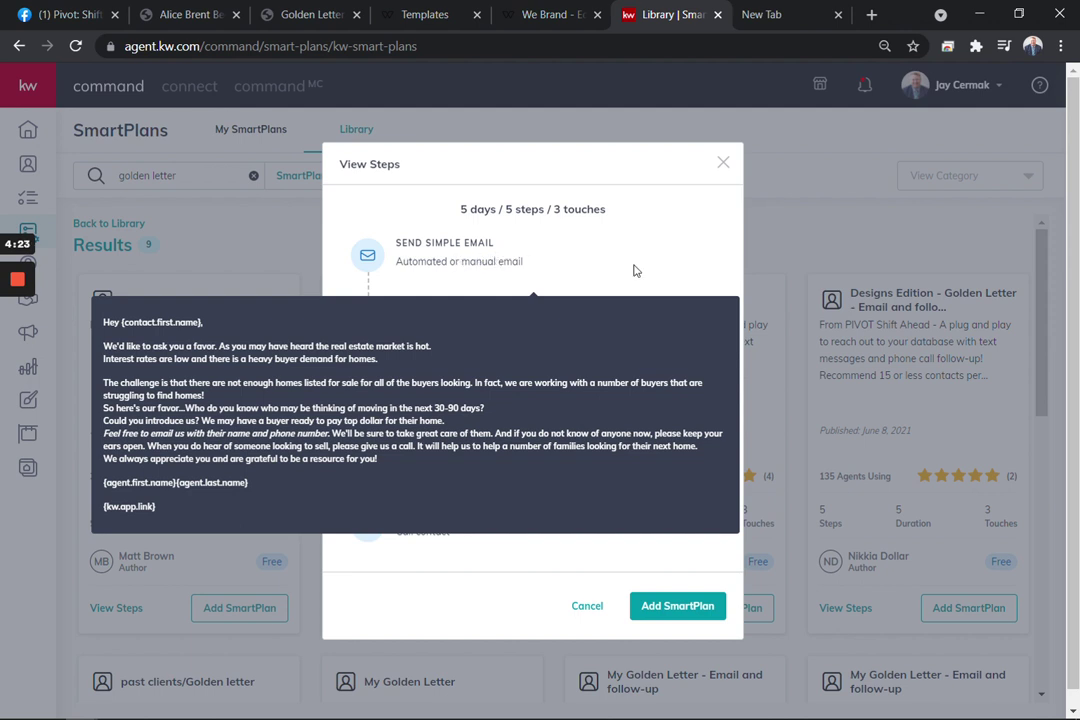
{"action": "mouse_move", "coordinate": [440, 380]}
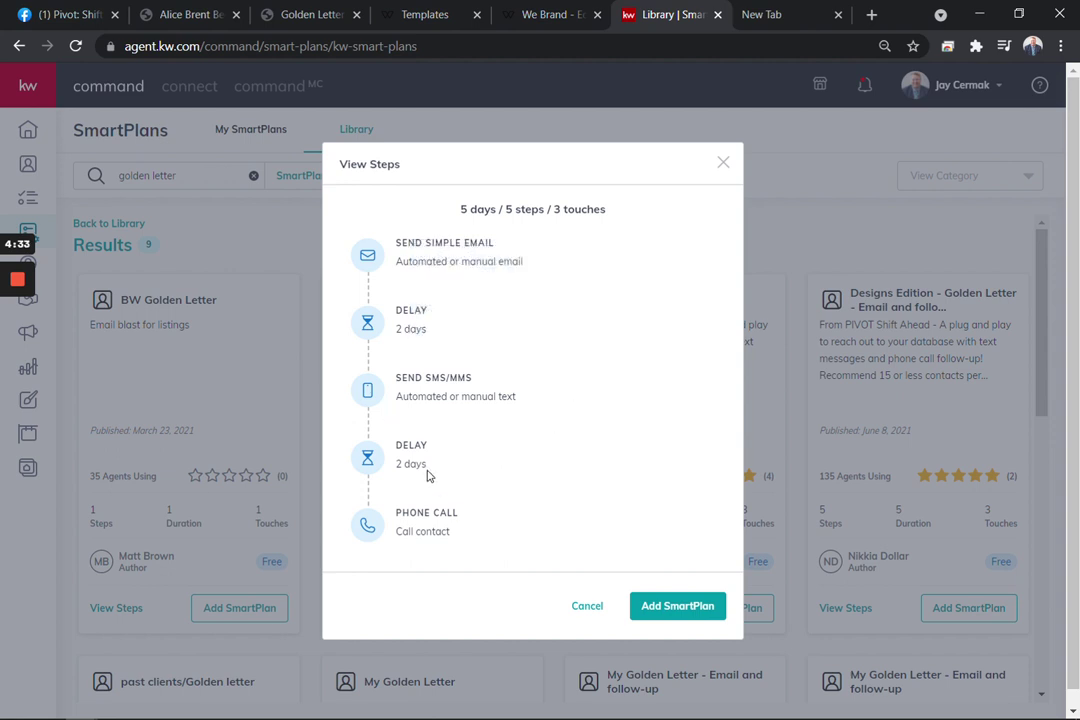
{"action": "mouse_move", "coordinate": [427, 490]}
{"action": "scroll", "coordinate": [540, 390], "scroll_direction": "down", "scroll_amount": 1}
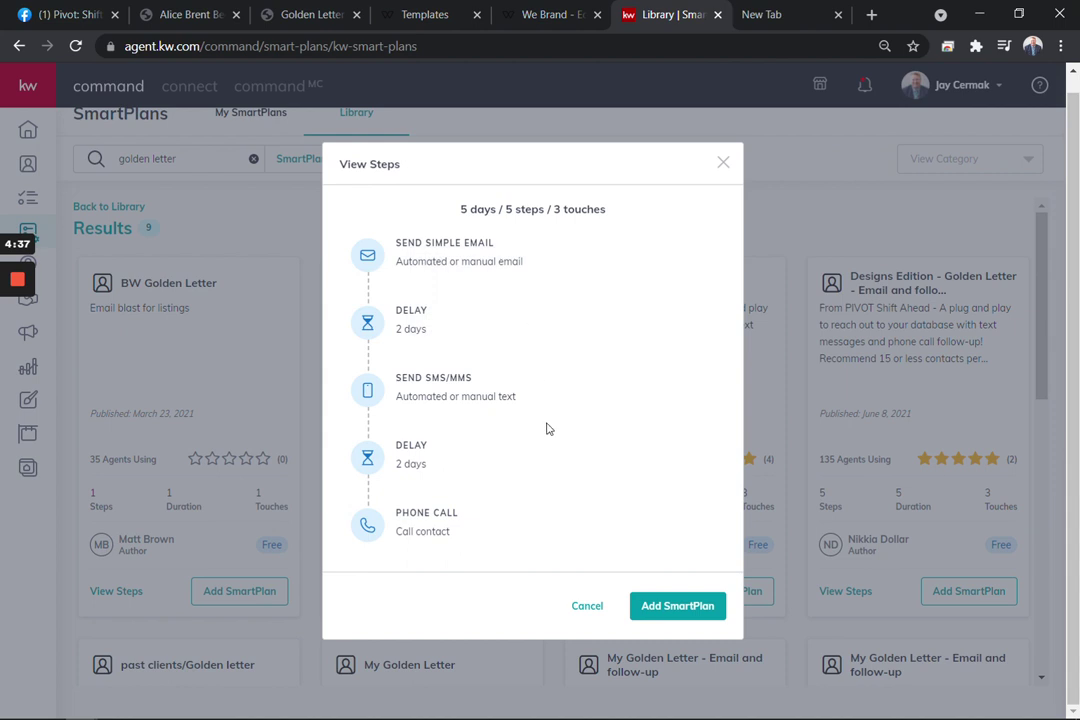
{"action": "left_click", "coordinate": [588, 606]}
{"action": "left_click", "coordinate": [864, 597]}
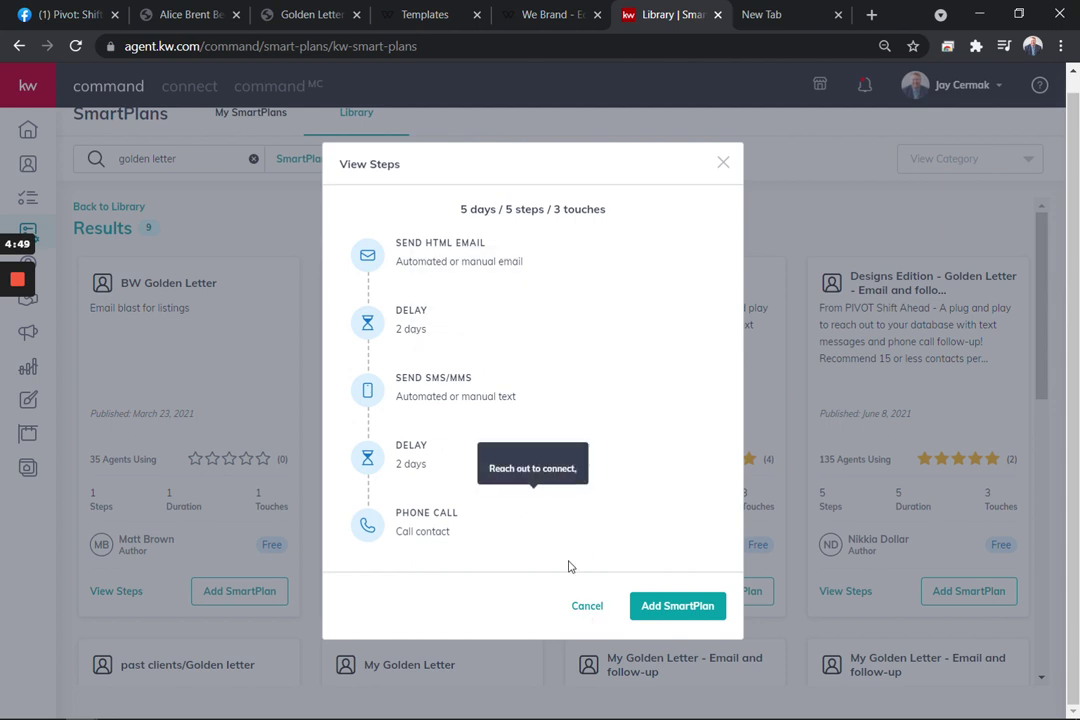
Add Golden Letter - Email and follow-up under its prefilled name and expand its 5 steps in My SmartPlans
{"action": "left_click", "coordinate": [587, 605]}
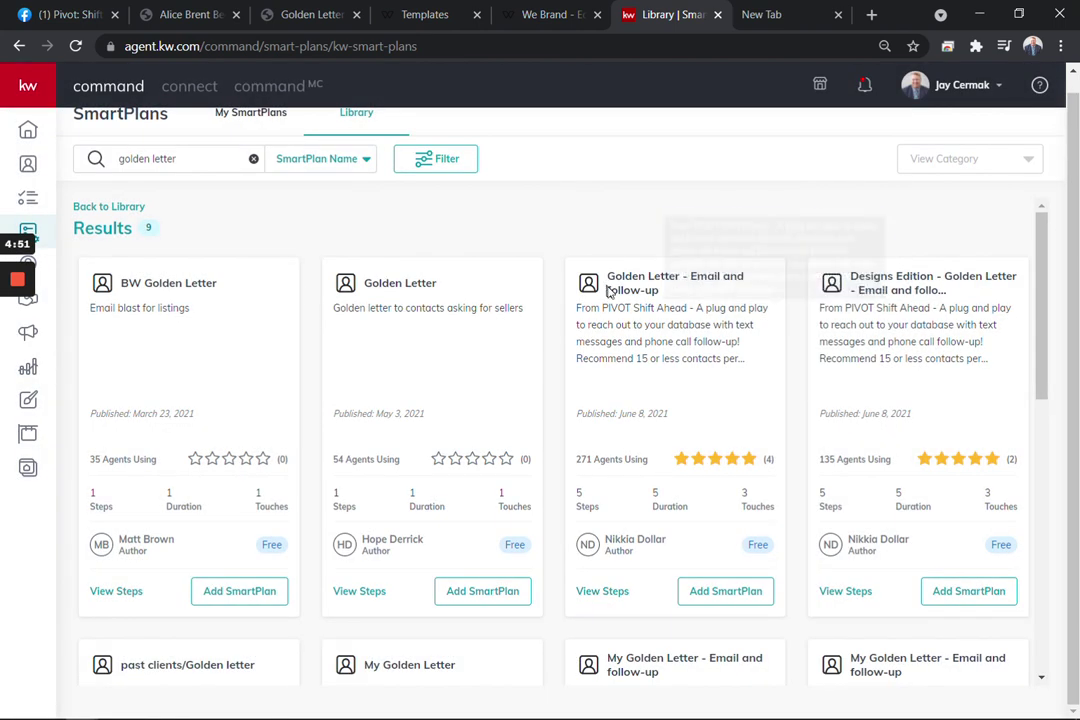
{"action": "left_click", "coordinate": [729, 592]}
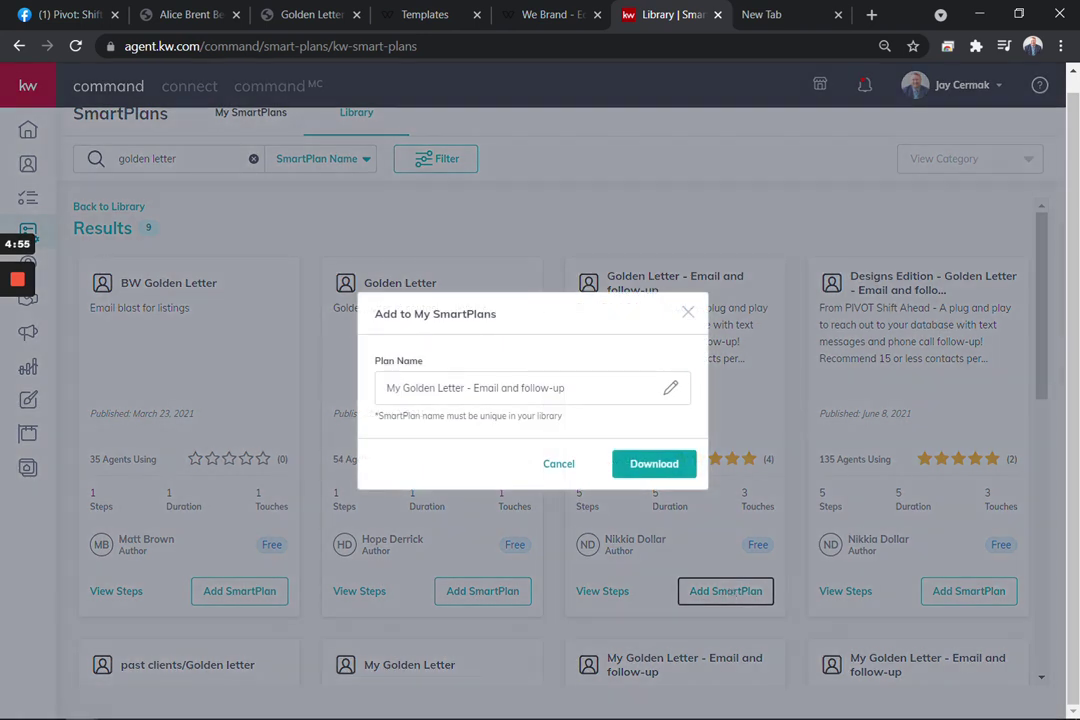
{"action": "left_click", "coordinate": [639, 463]}
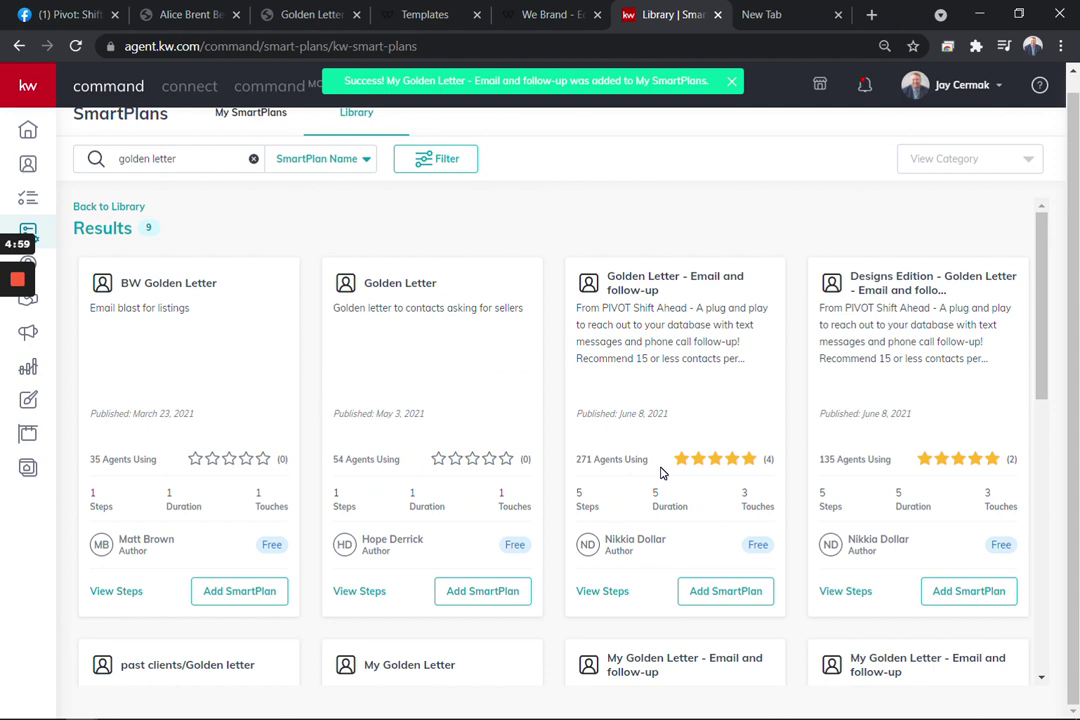
{"action": "scroll", "coordinate": [660, 473], "scroll_direction": "up", "scroll_amount": 1}
{"action": "left_click", "coordinate": [207, 118]}
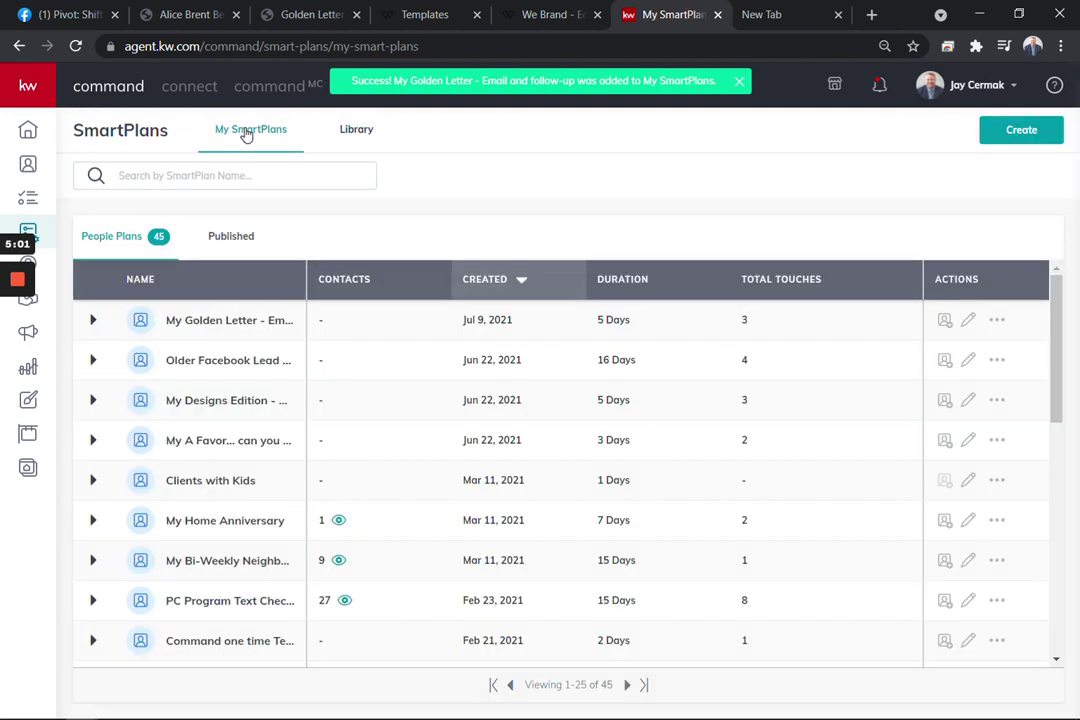
{"action": "left_click", "coordinate": [94, 320]}
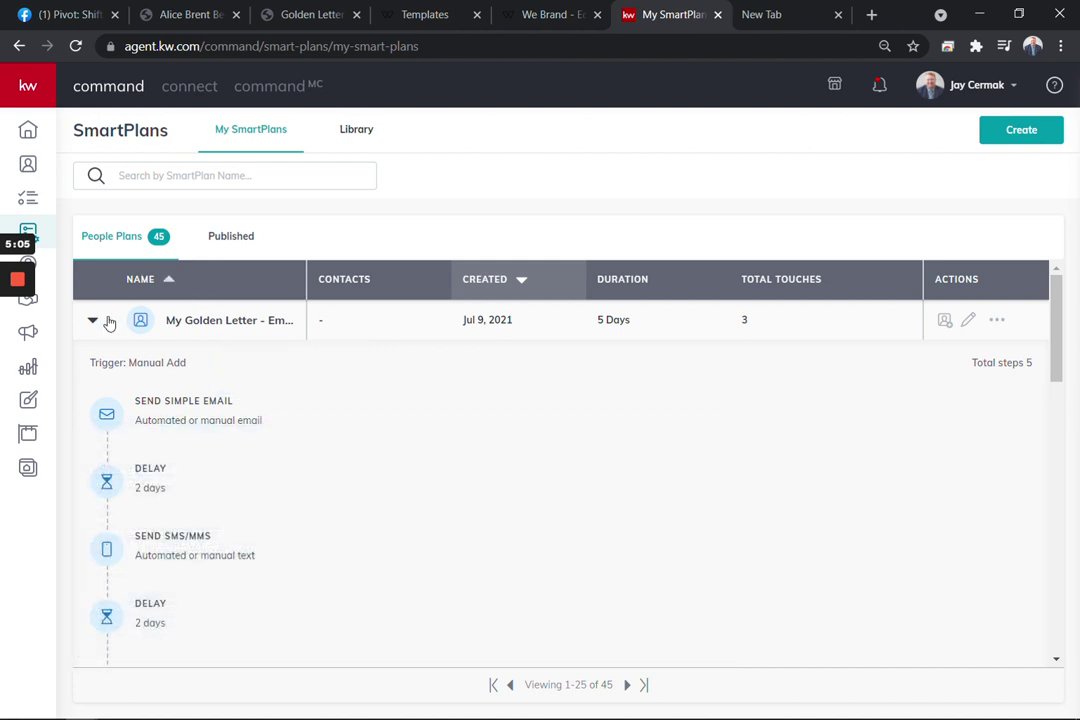
Edit My Golden Letter - Email and follow-up and scroll through its 5 steps to Make a Call
{"action": "left_click", "coordinate": [971, 325]}
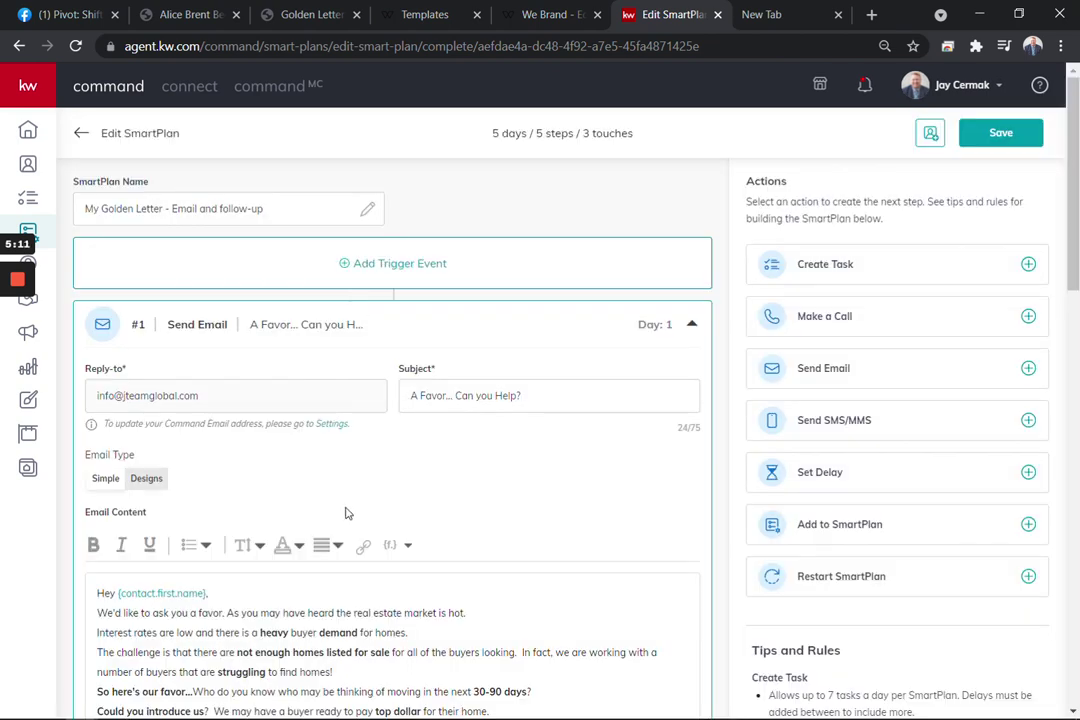
{"action": "scroll", "coordinate": [350, 511], "scroll_direction": "down", "scroll_amount": 3}
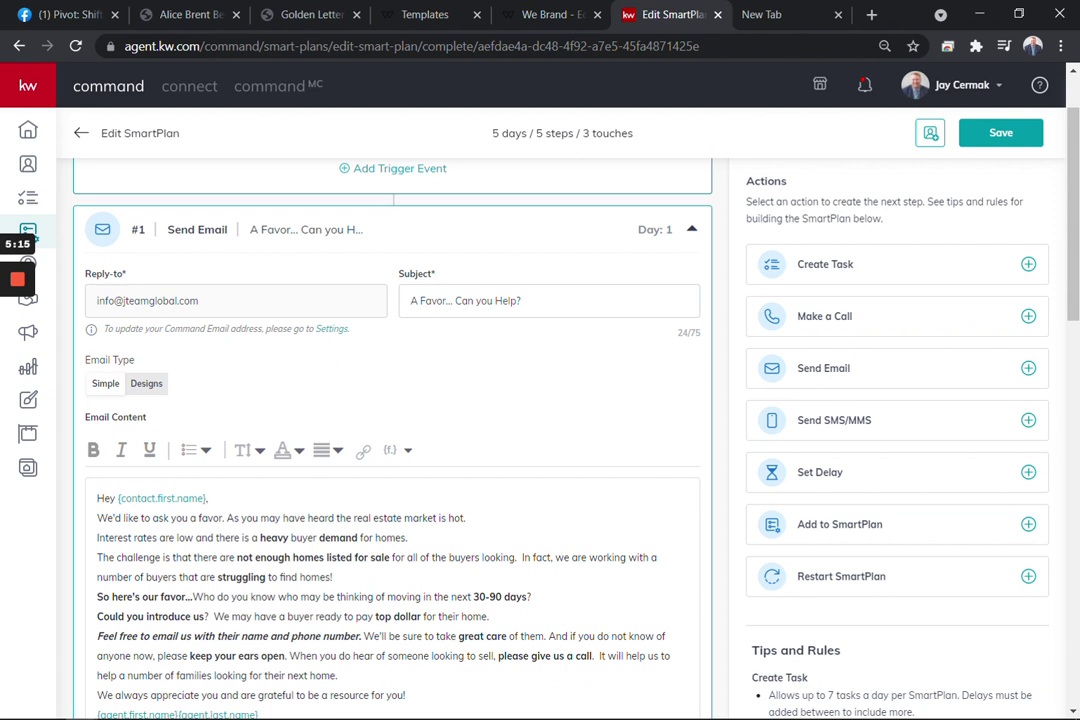
{"action": "scroll", "coordinate": [200, 301], "scroll_direction": "up", "scroll_amount": 2}
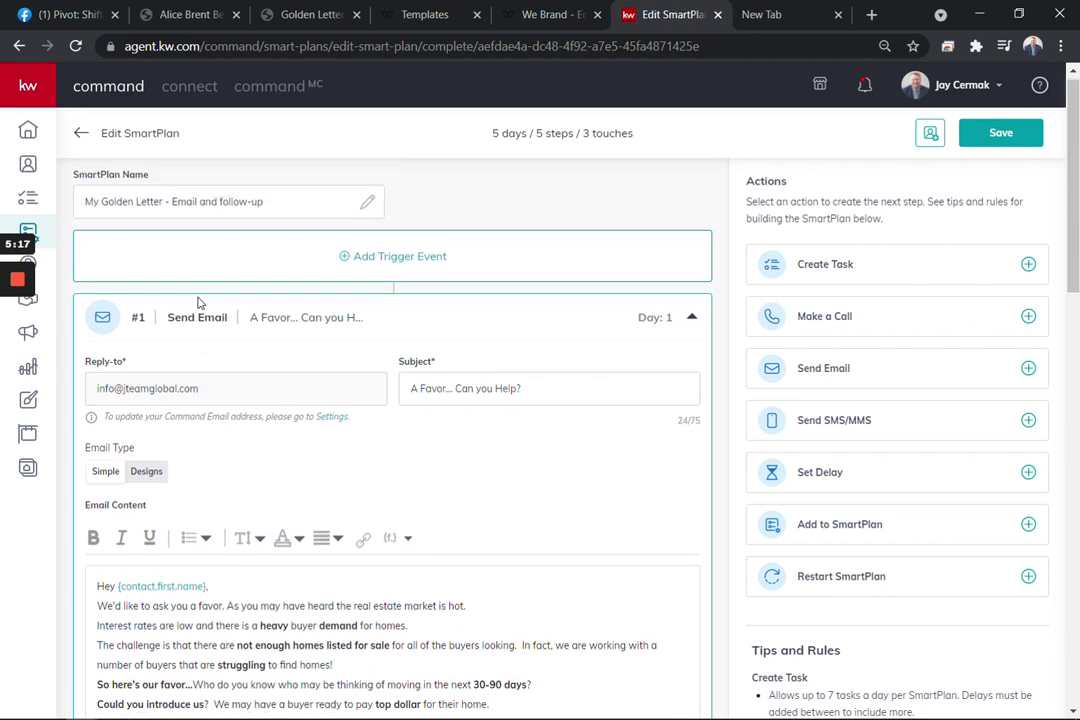
{"action": "scroll", "coordinate": [200, 301], "scroll_direction": "down", "scroll_amount": 4}
{"action": "scroll", "coordinate": [198, 302], "scroll_direction": "down", "scroll_amount": 2}
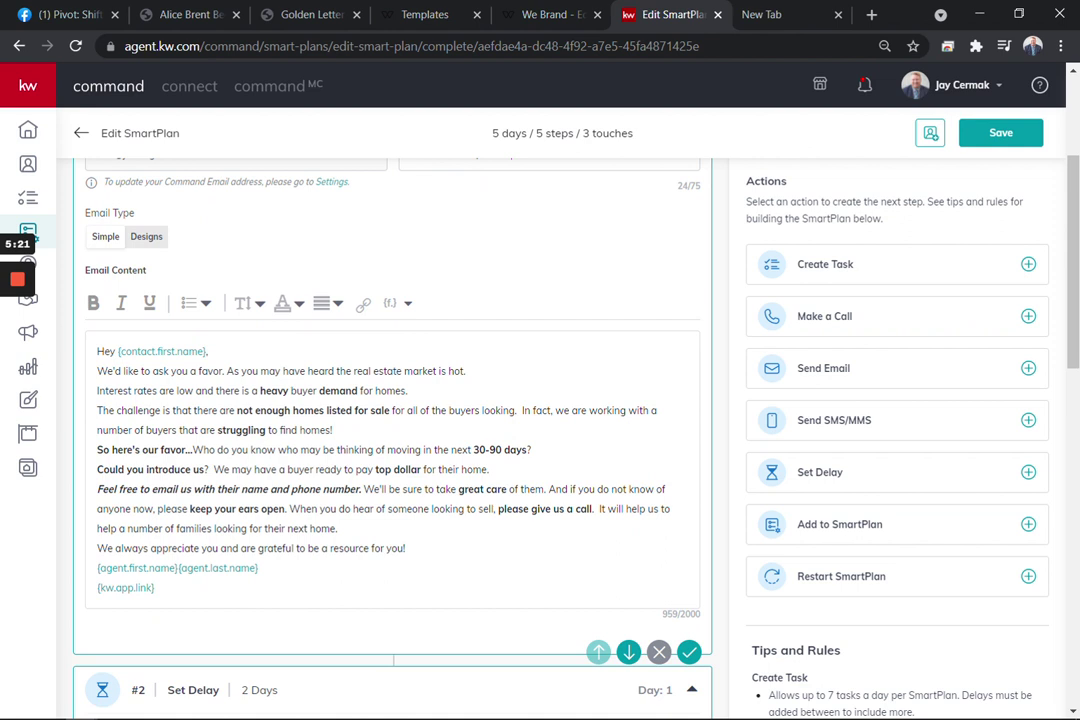
{"action": "scroll", "coordinate": [390, 420], "scroll_direction": "down", "scroll_amount": 2}
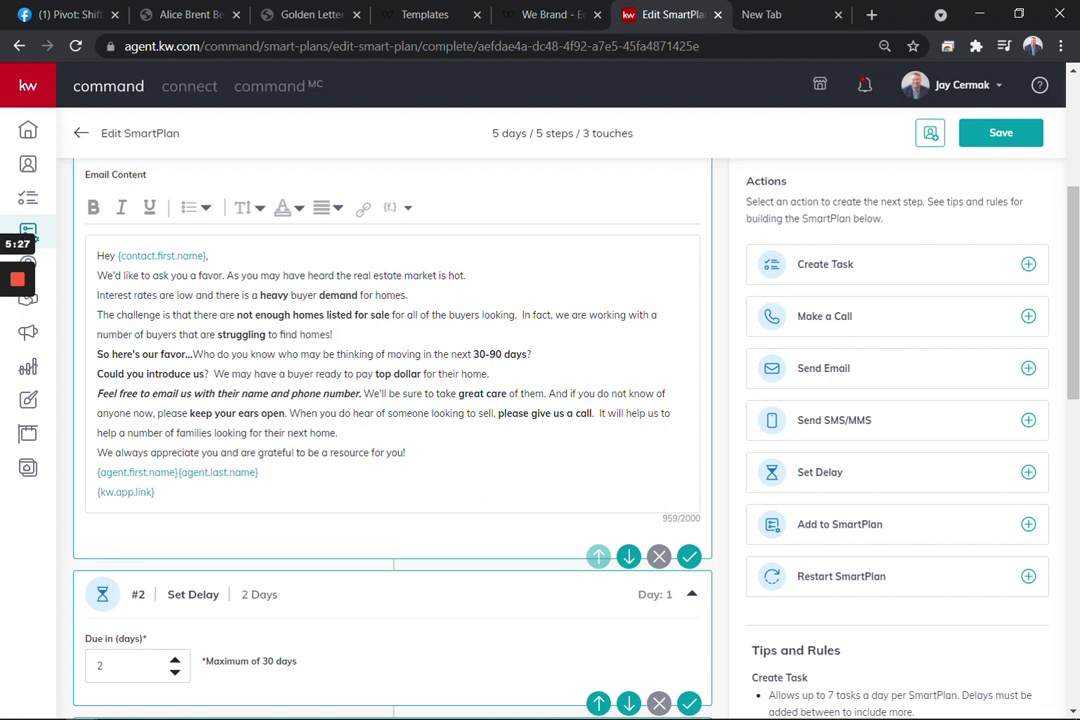
{"action": "scroll", "coordinate": [415, 496], "scroll_direction": "down", "scroll_amount": 4}
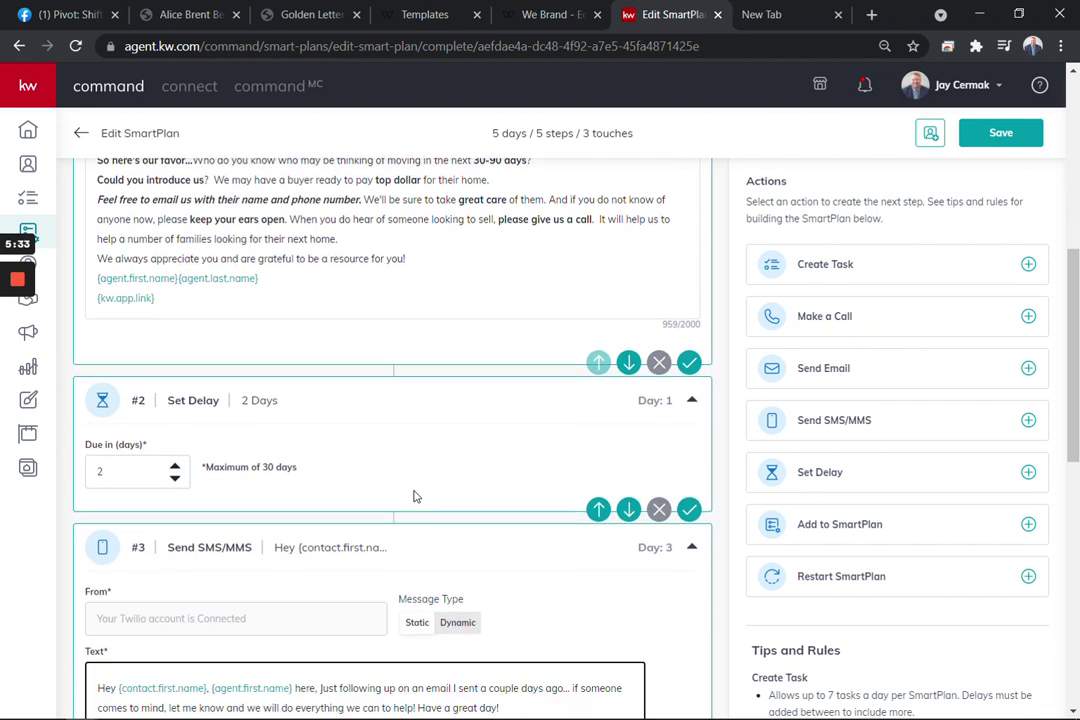
{"action": "scroll", "coordinate": [415, 496], "scroll_direction": "down", "scroll_amount": 2}
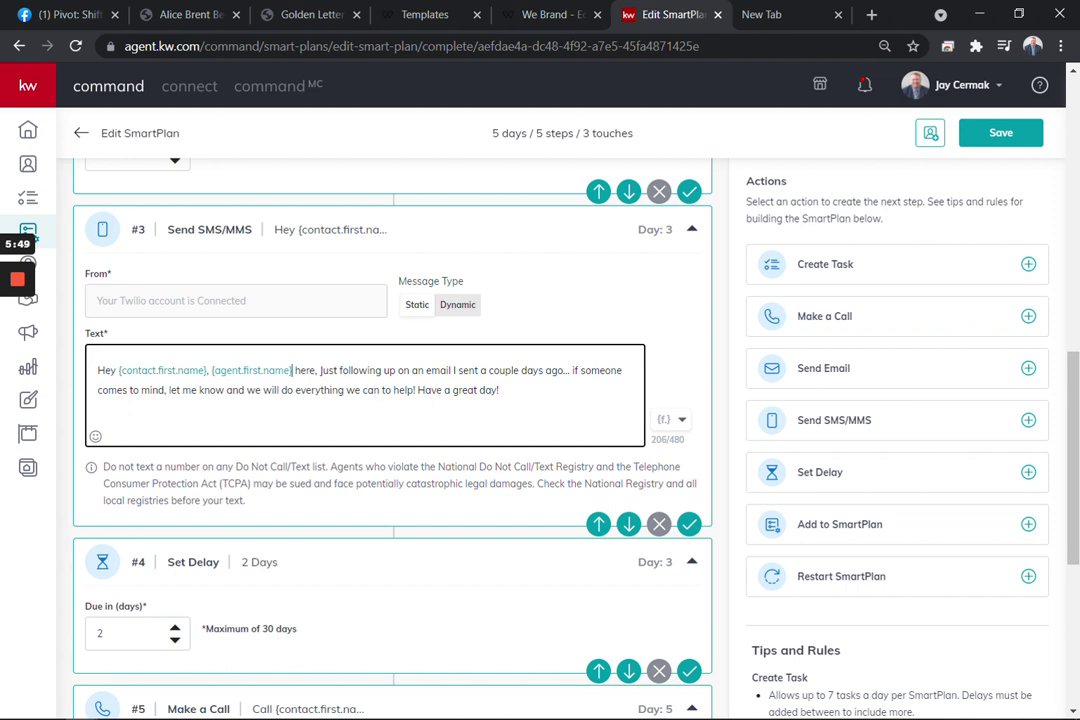
{"action": "scroll", "coordinate": [519, 409], "scroll_direction": "down", "scroll_amount": 3}
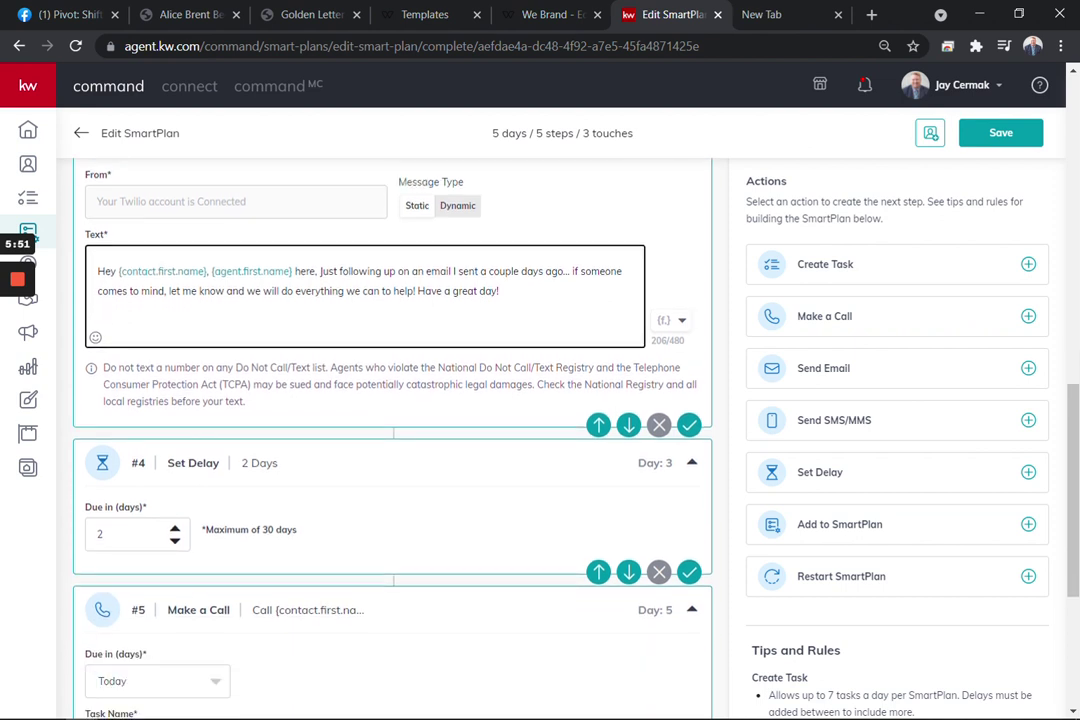
{"action": "scroll", "coordinate": [519, 409], "scroll_direction": "down", "scroll_amount": 1}
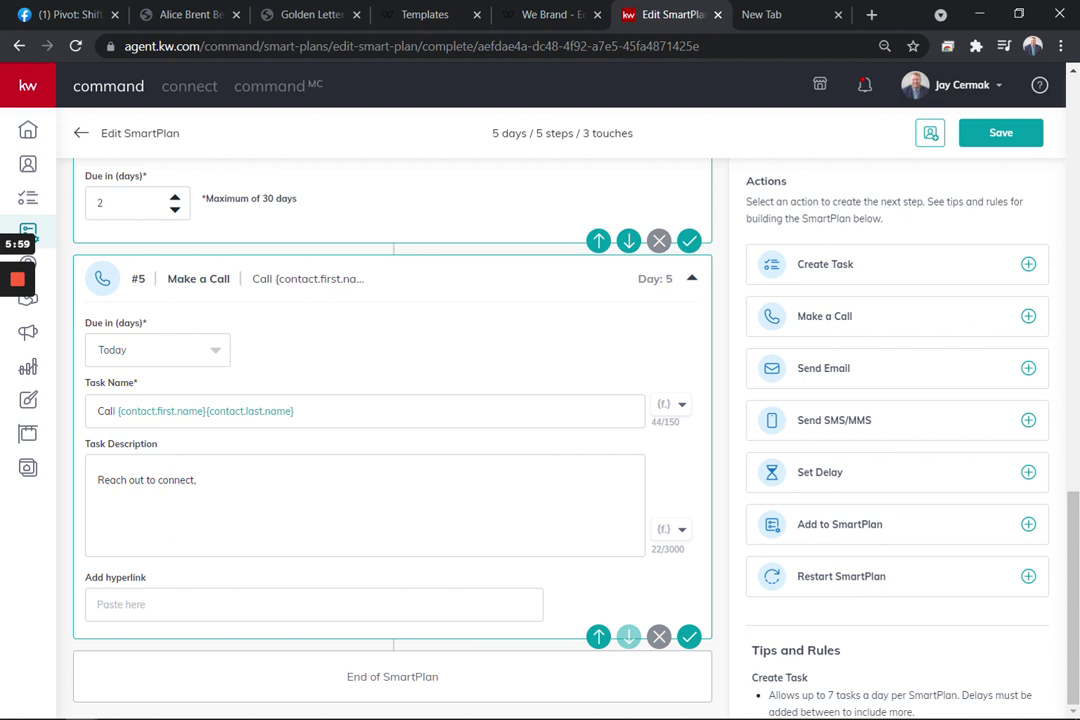
Add a 3-day delay after the phone call, followed by a day-8 text message step
{"action": "left_click", "coordinate": [823, 476]}
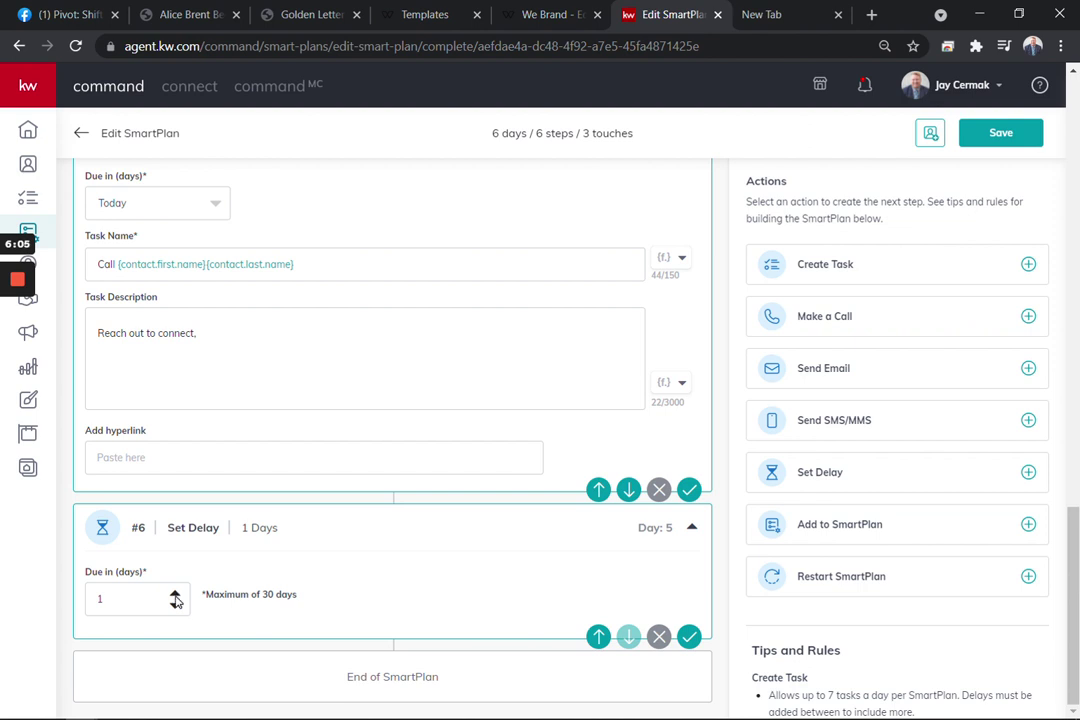
{"action": "left_click", "coordinate": [175, 595]}
{"action": "left_click", "coordinate": [850, 430]}
{"action": "scroll", "coordinate": [405, 550], "scroll_direction": "down", "scroll_amount": 3}
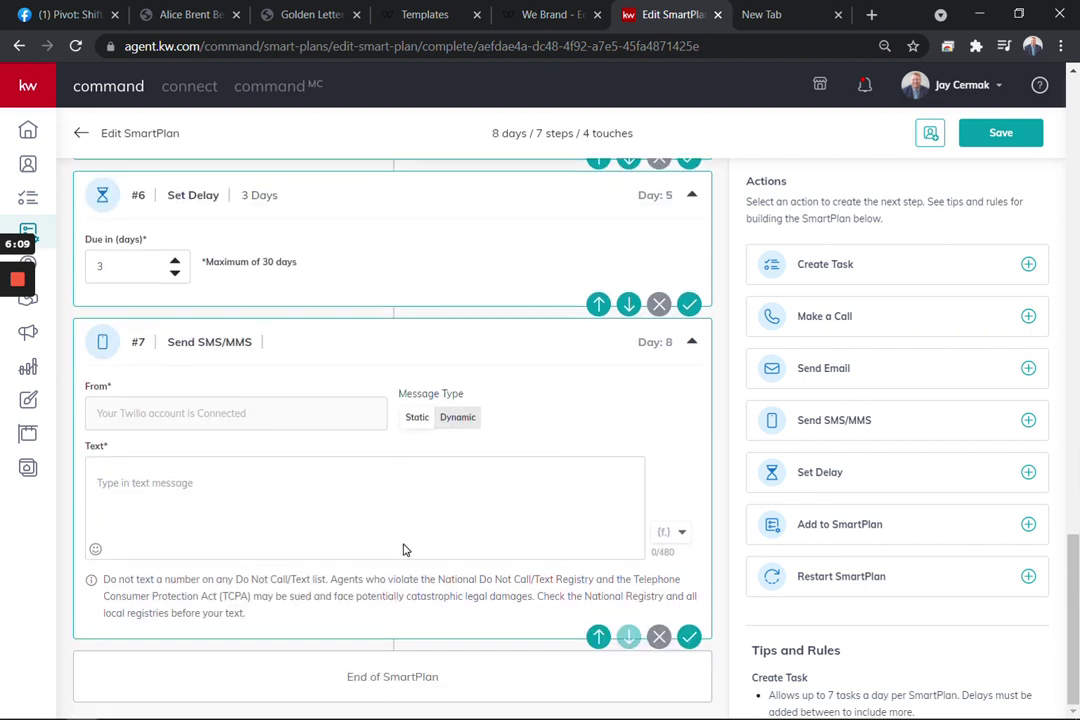
{"action": "left_click", "coordinate": [405, 549]}
Write the seller-referral text message about struggling buyers, correcting 'strugging' to 'struggling'
{"action": "type", "text": "Buyer"}
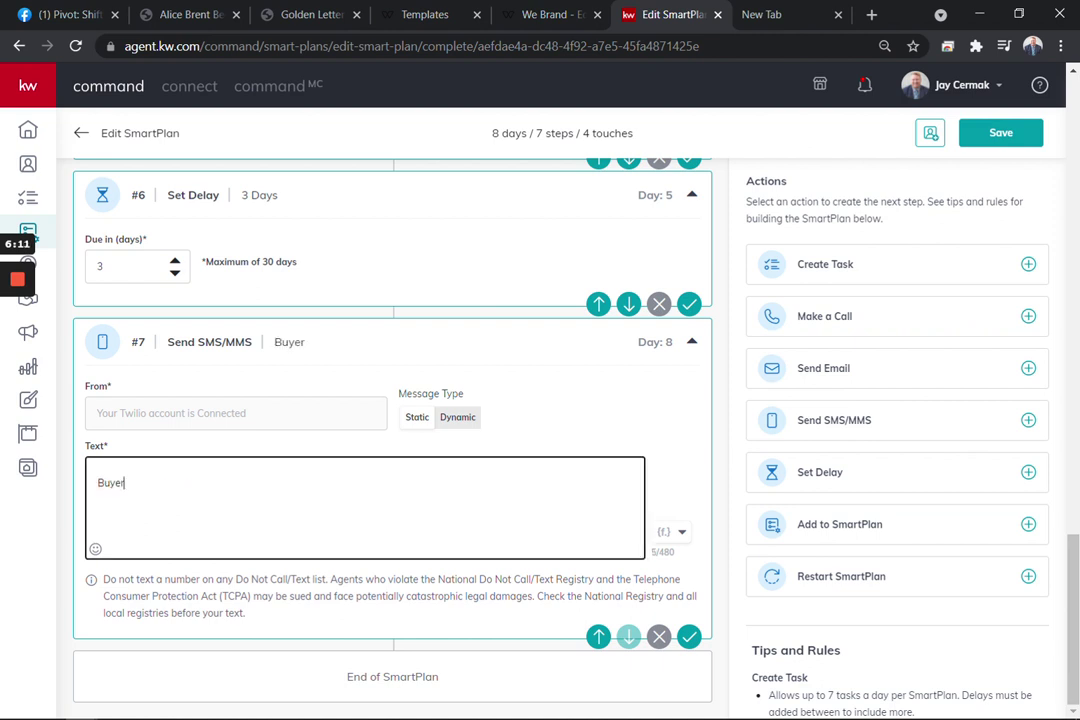
{"action": "type", "text": "s are still strugl"}
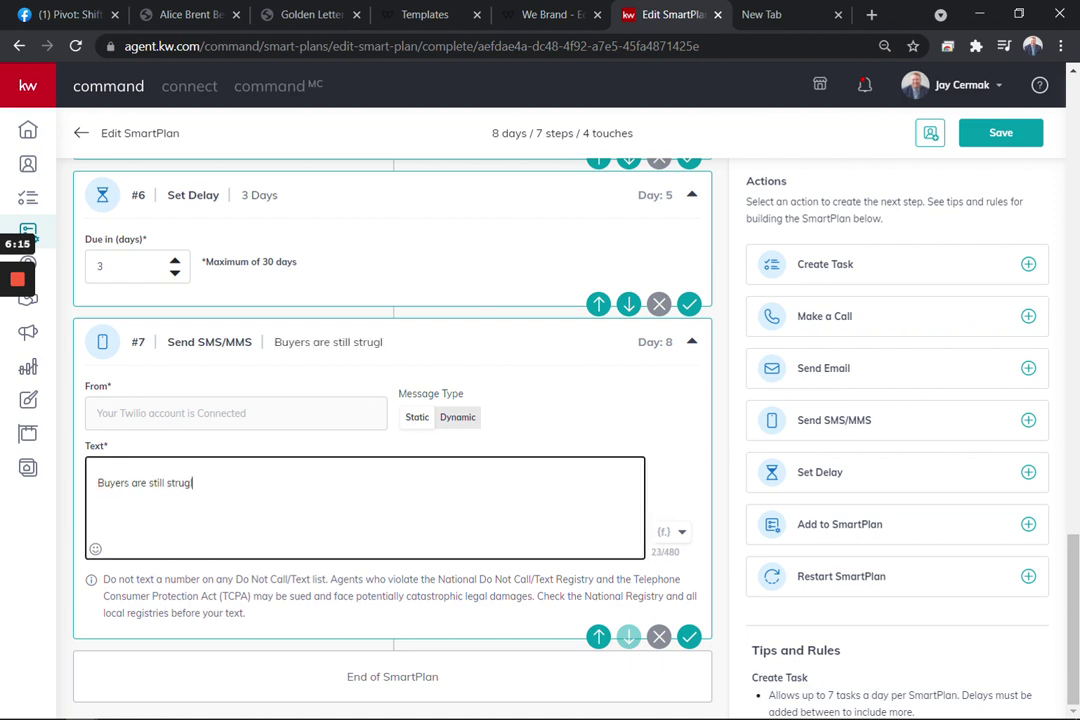
{"action": "key", "text": "BackSpace"}
{"action": "type", "text": "ging to find a home"}
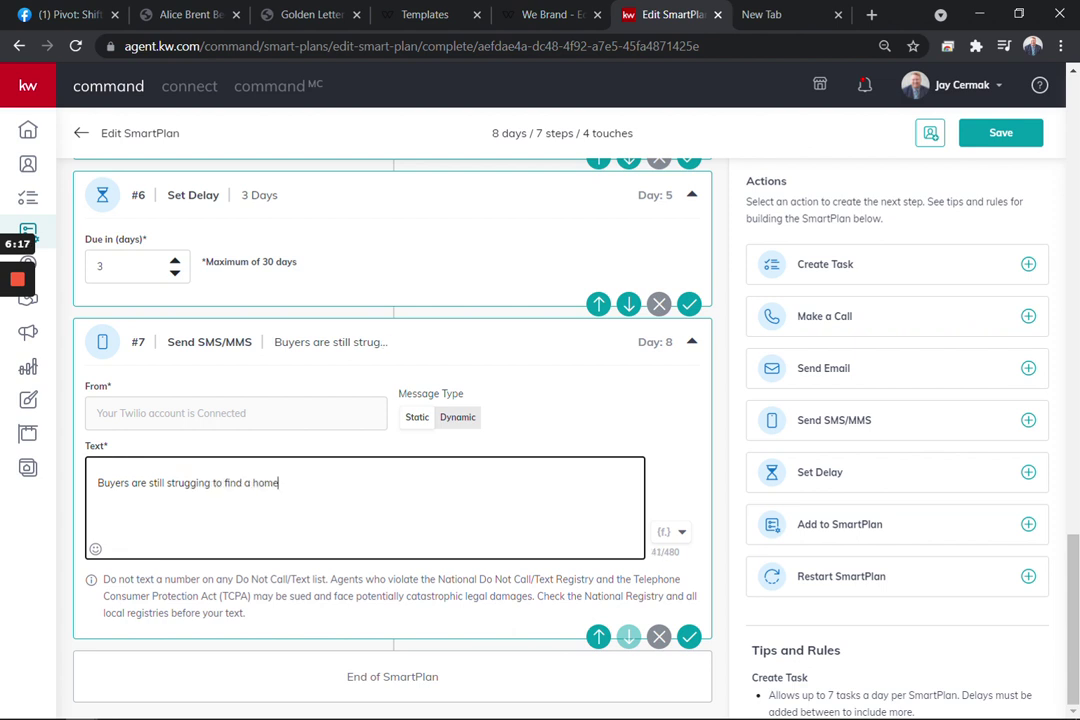
{"action": "type", "text": " that meets their ne"}
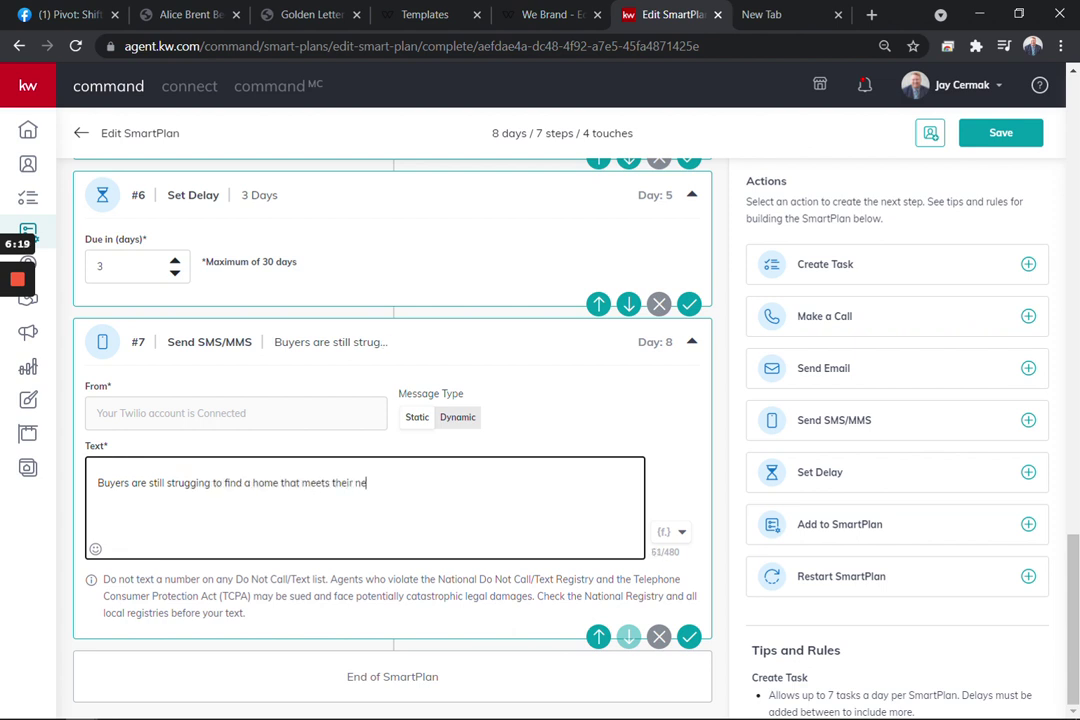
{"action": "type", "text": "eds, who do you know looking to se"}
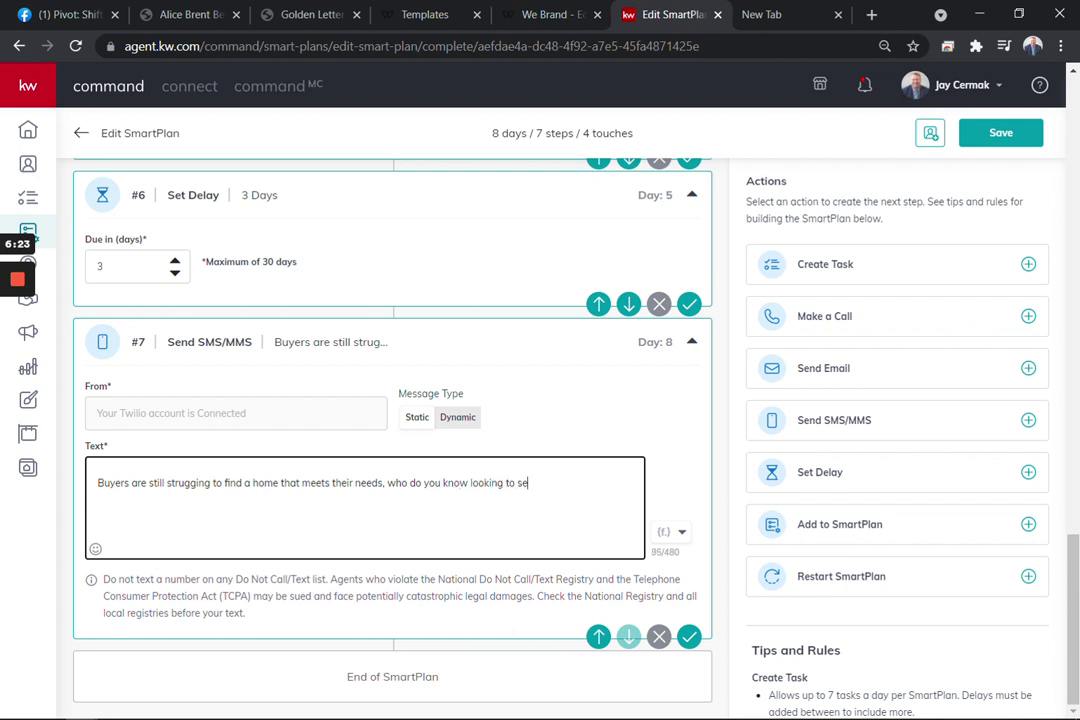
{"action": "type", "text": "ll so we can help"}
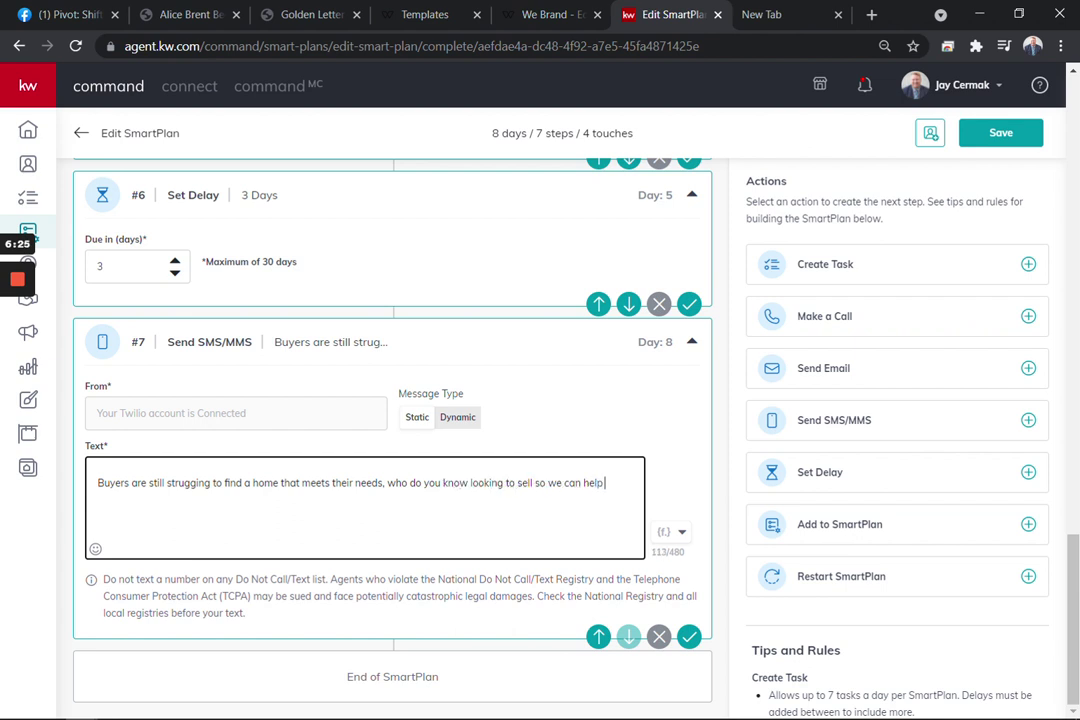
{"action": "type", "text": " the familieis find the r"}
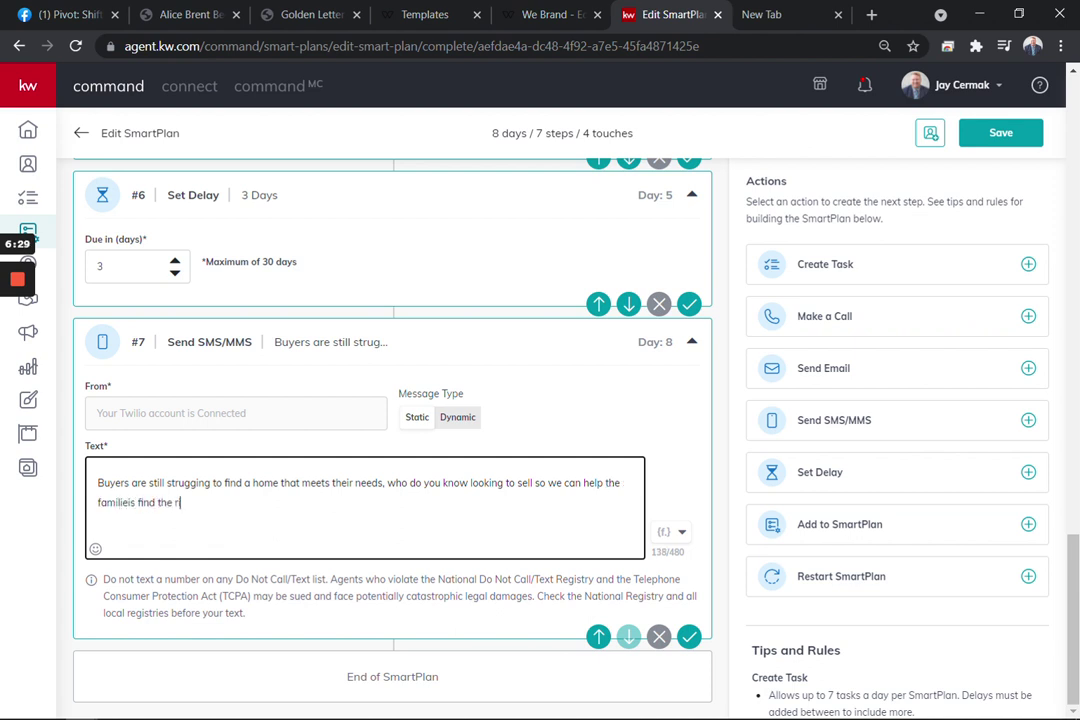
{"action": "type", "text": "ight home and help"}
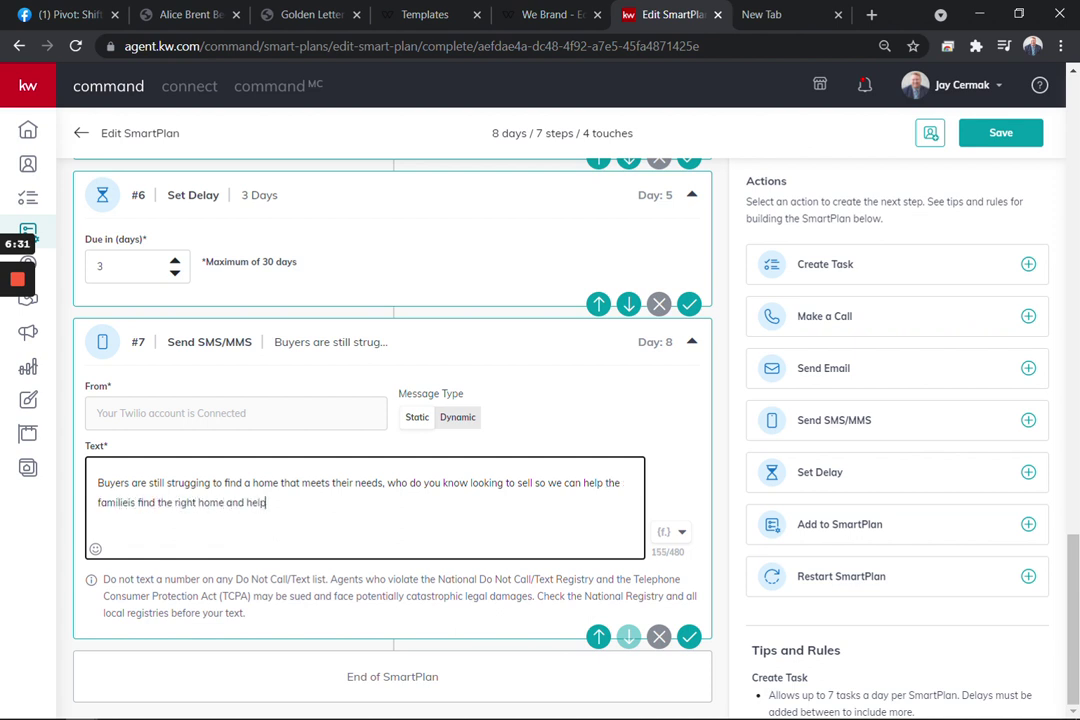
{"action": "type", "text": " sellers get top dollar!"}
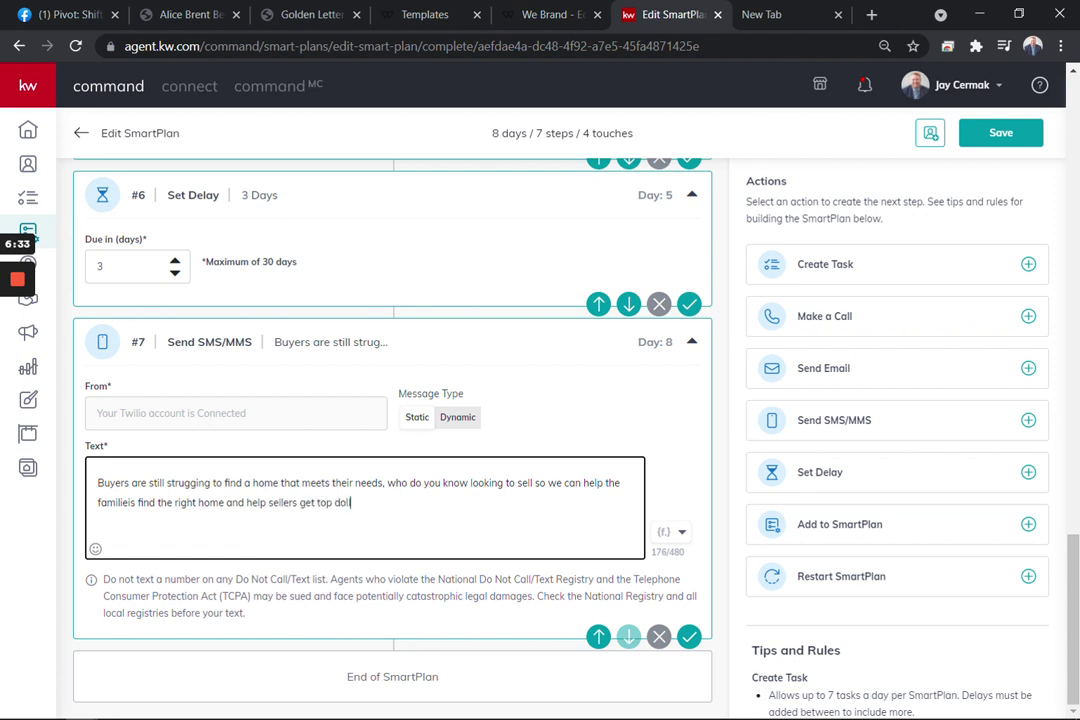
{"action": "right_click", "coordinate": [165, 482]}
{"action": "left_click_drag", "start_coordinate": [190, 483], "coordinate": [197, 483]}
{"action": "type", "text": "gl"}
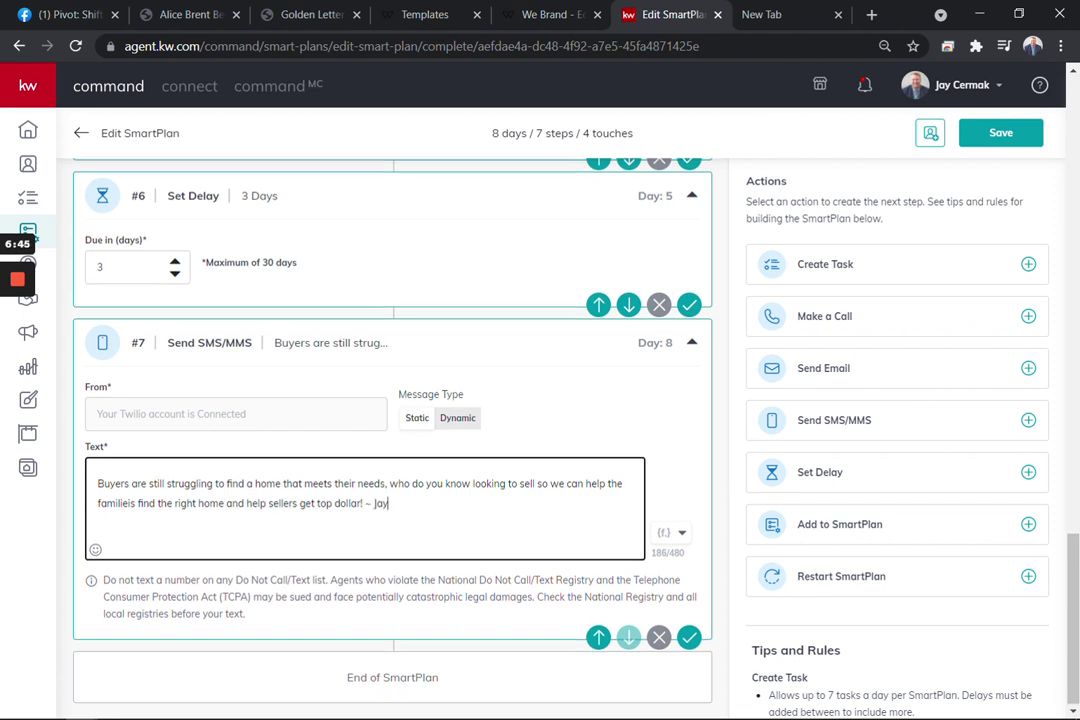
{"action": "scroll", "coordinate": [392, 400], "scroll_direction": "up", "scroll_amount": 1}
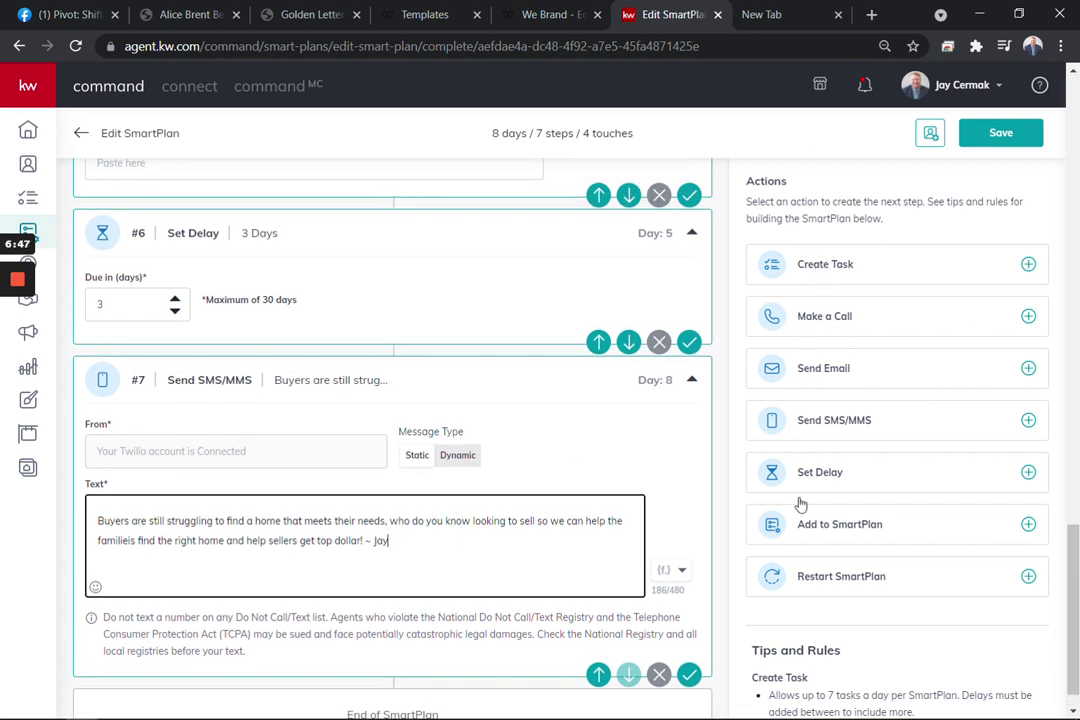
{"action": "scroll", "coordinate": [392, 450], "scroll_direction": "up", "scroll_amount": 5}
{"action": "scroll", "coordinate": [400, 300], "scroll_direction": "up", "scroll_amount": 1}
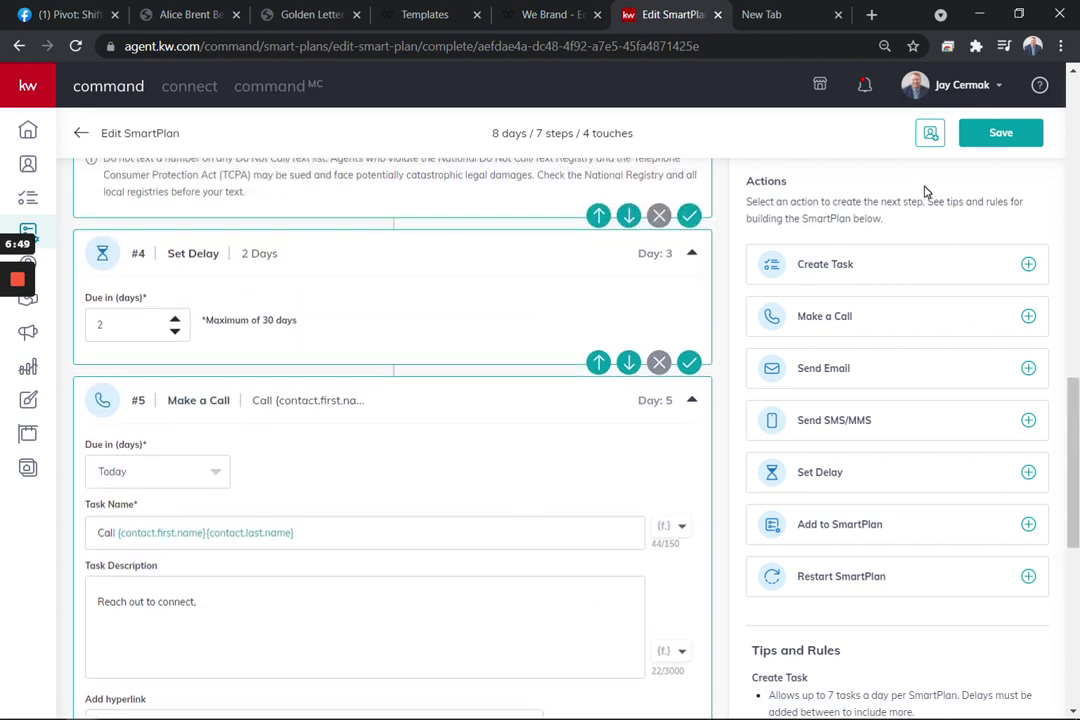
Save the edited SmartPlan and return to My Golden Letter in the SmartPlans list
{"action": "left_click", "coordinate": [1014, 140]}
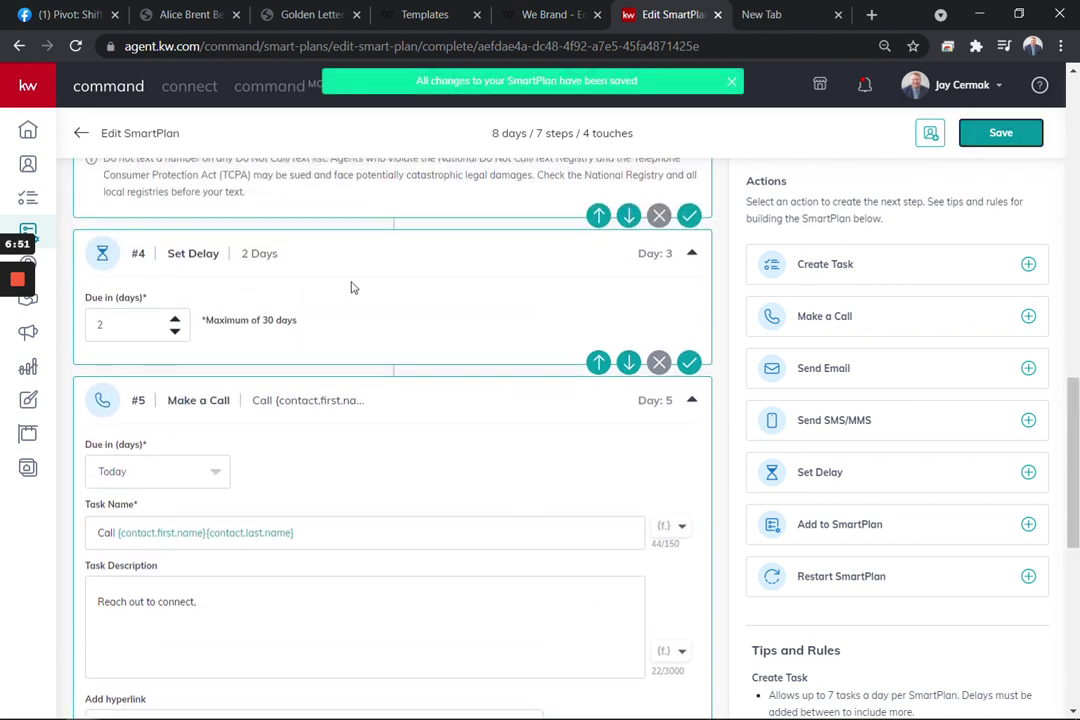
{"action": "left_click", "coordinate": [77, 135]}
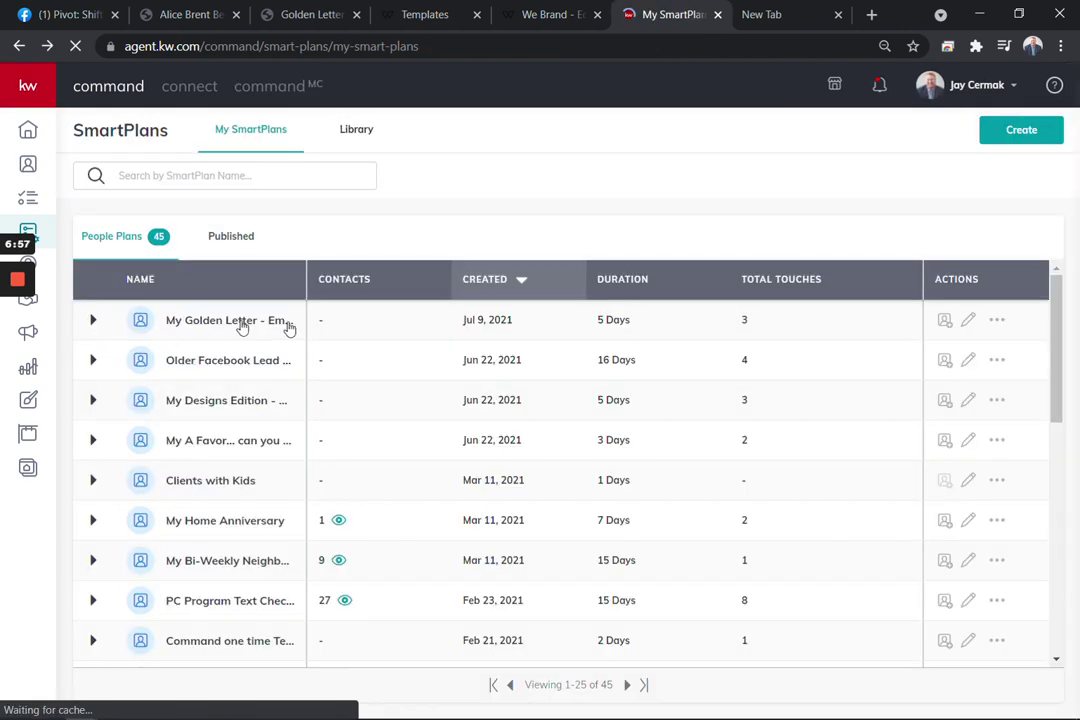
{"action": "left_click", "coordinate": [945, 320]}
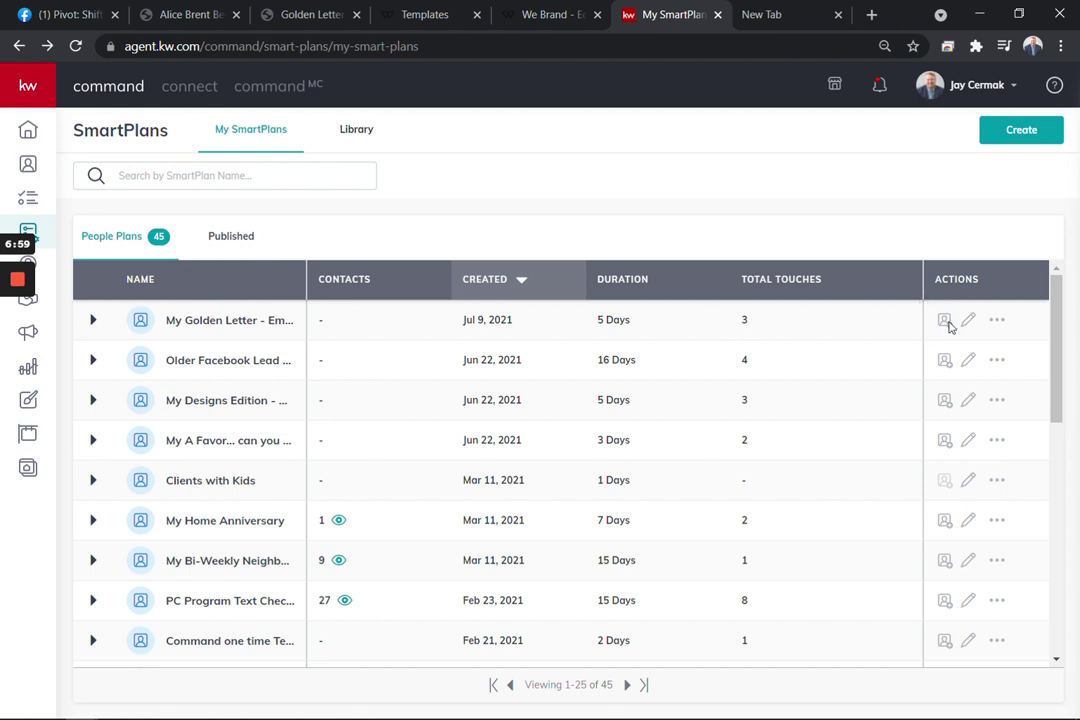
Search for the contact by name, add them to the Golden Letter plan and confirm
{"action": "left_click", "coordinate": [500, 219]}
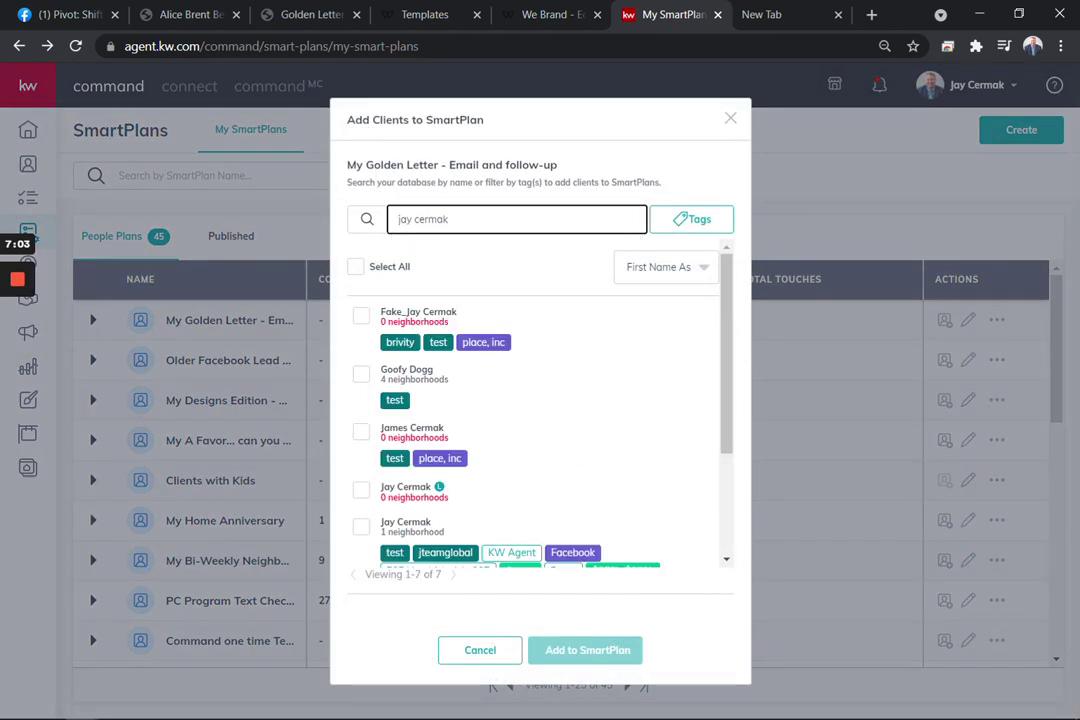
{"action": "scroll", "coordinate": [528, 467], "scroll_direction": "down", "scroll_amount": 3}
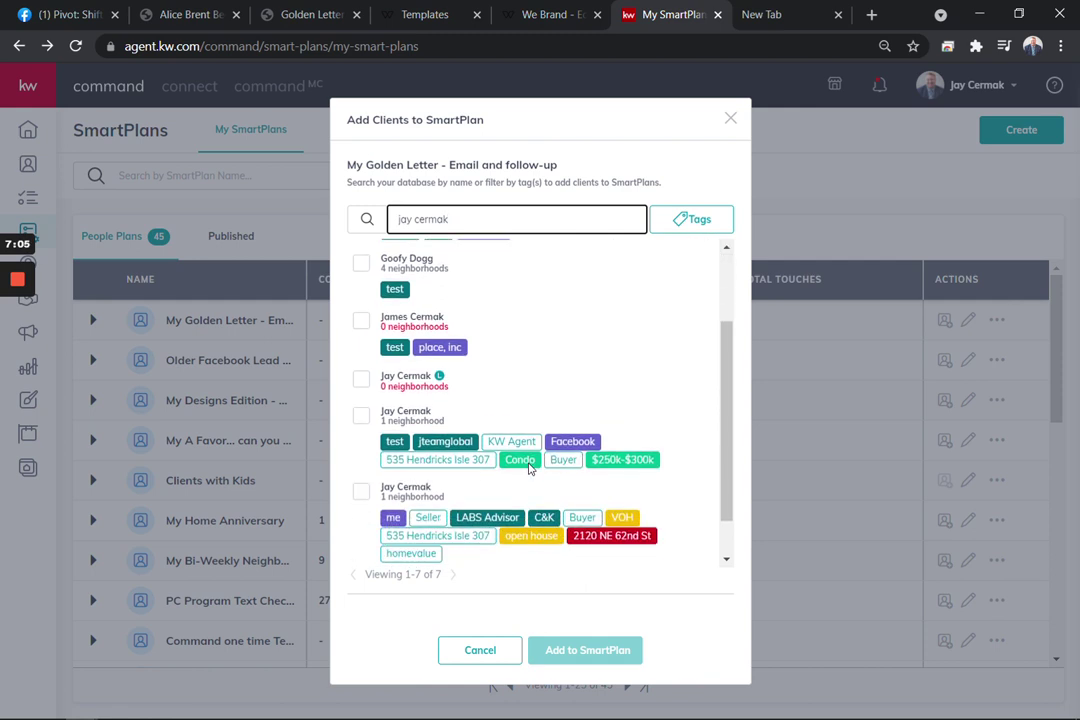
{"action": "scroll", "coordinate": [528, 467], "scroll_direction": "down", "scroll_amount": 1}
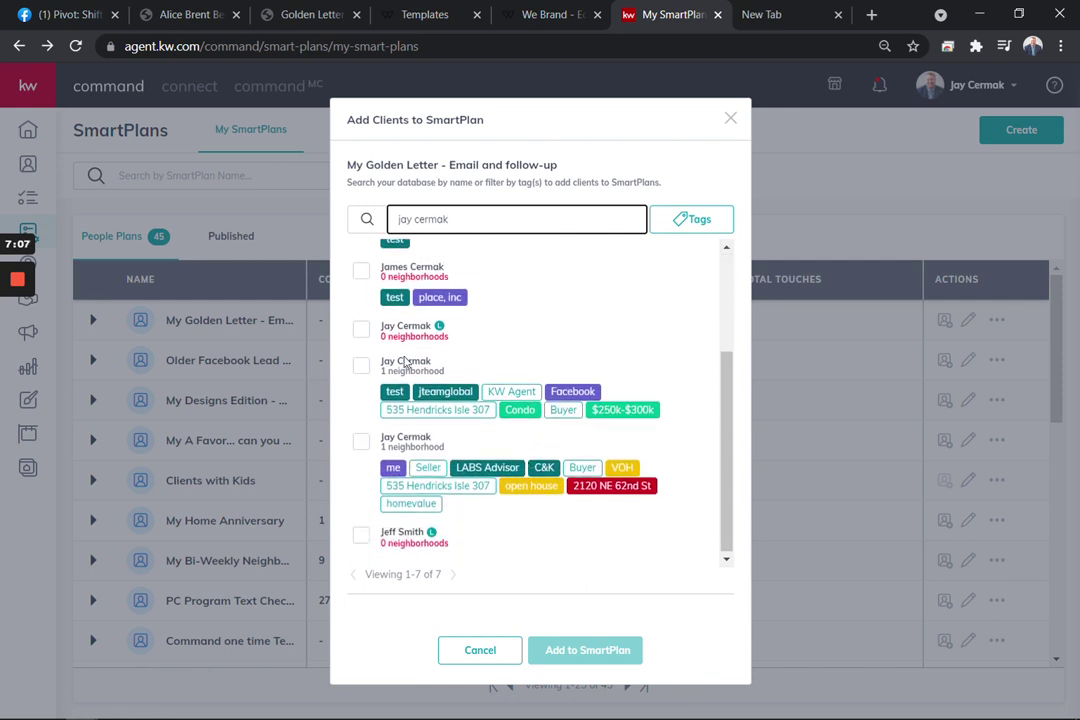
{"action": "left_click", "coordinate": [361, 370]}
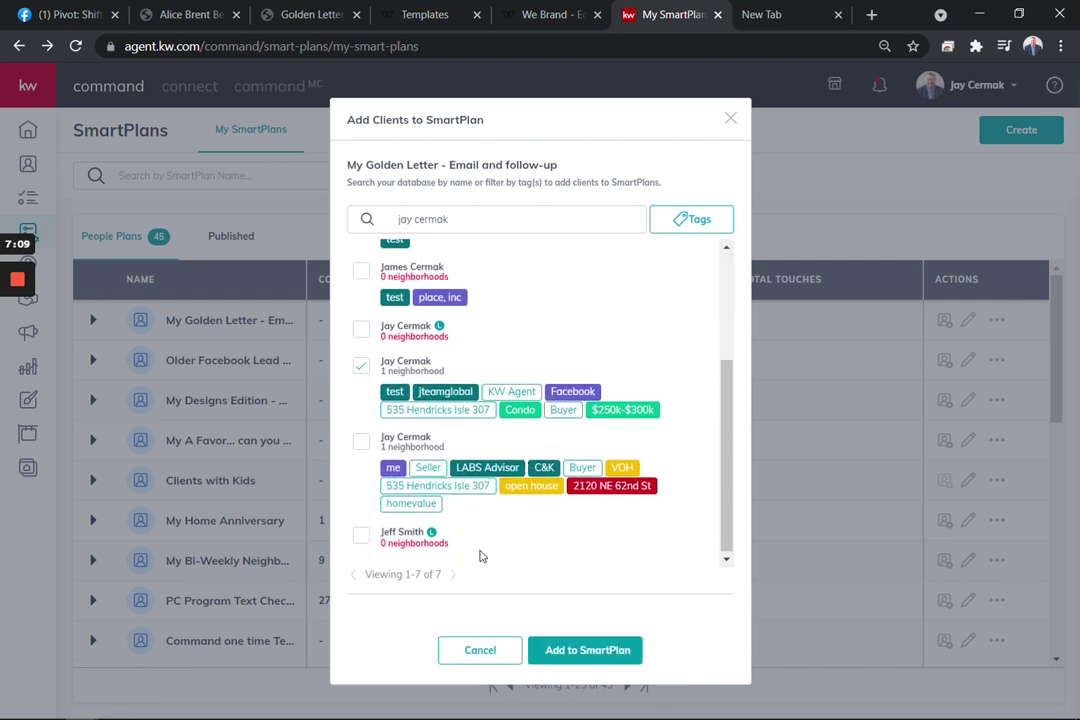
{"action": "left_click", "coordinate": [580, 651]}
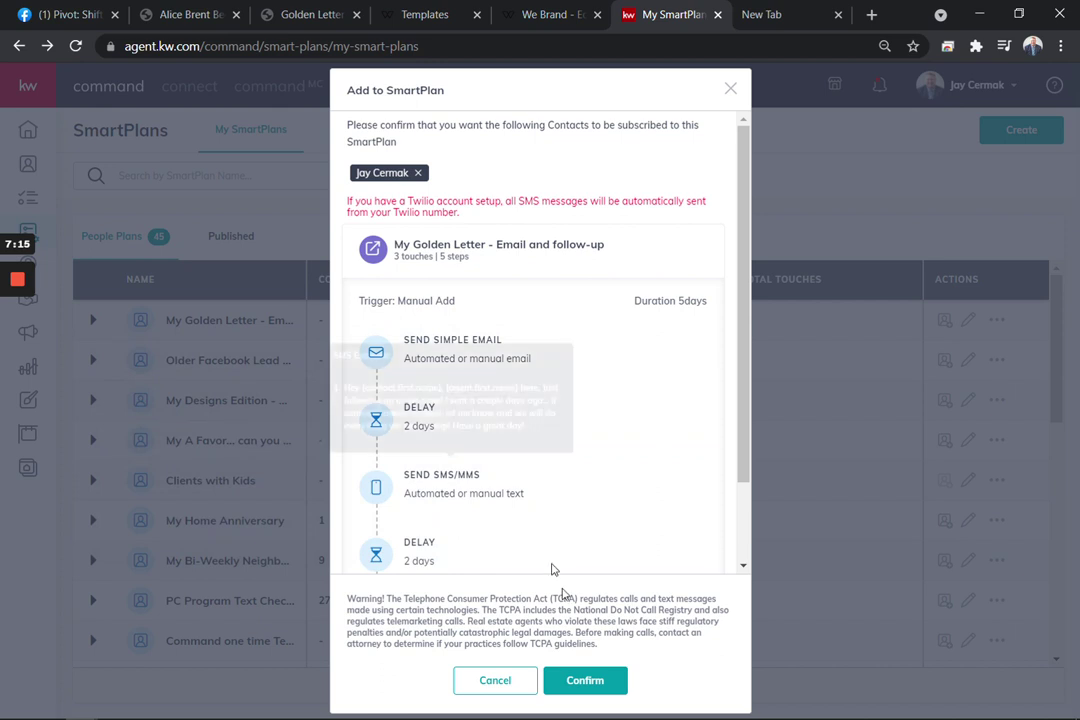
{"action": "left_click", "coordinate": [591, 689]}
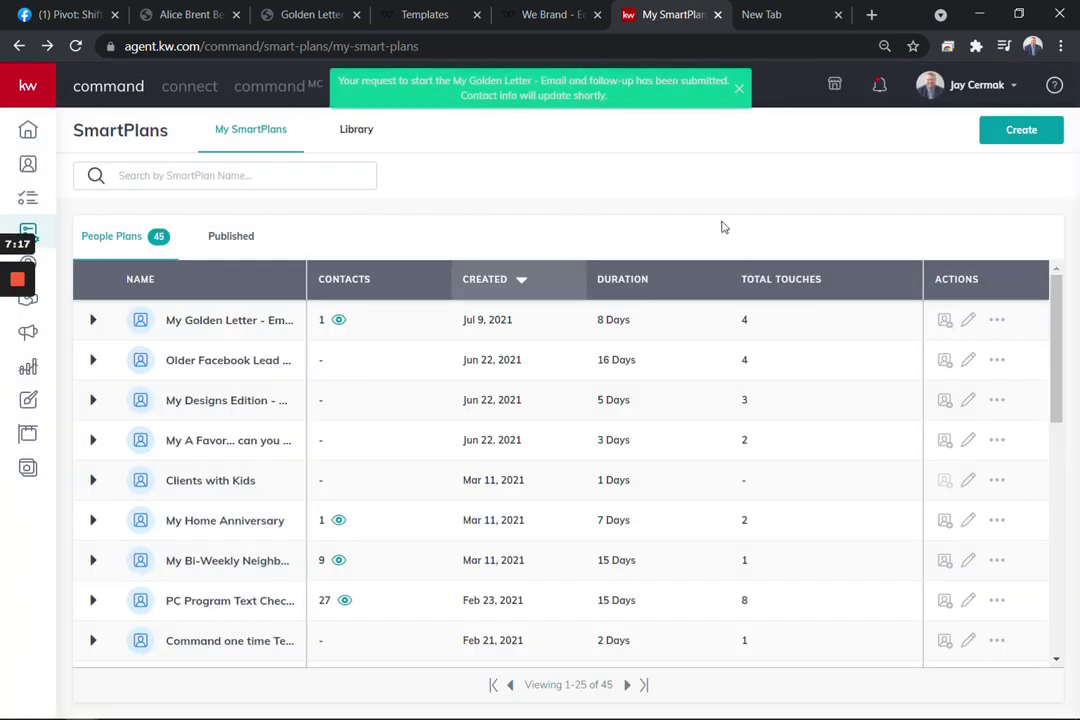
{"action": "left_click", "coordinate": [998, 322]}
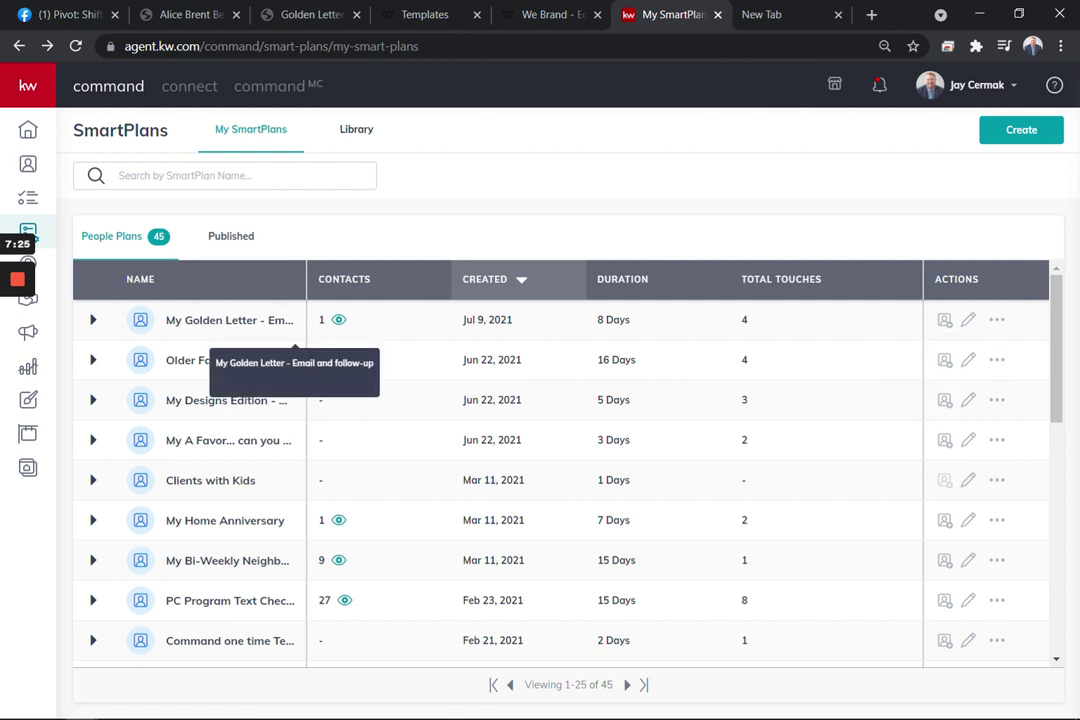
{"action": "left_click", "coordinate": [70, 16]}
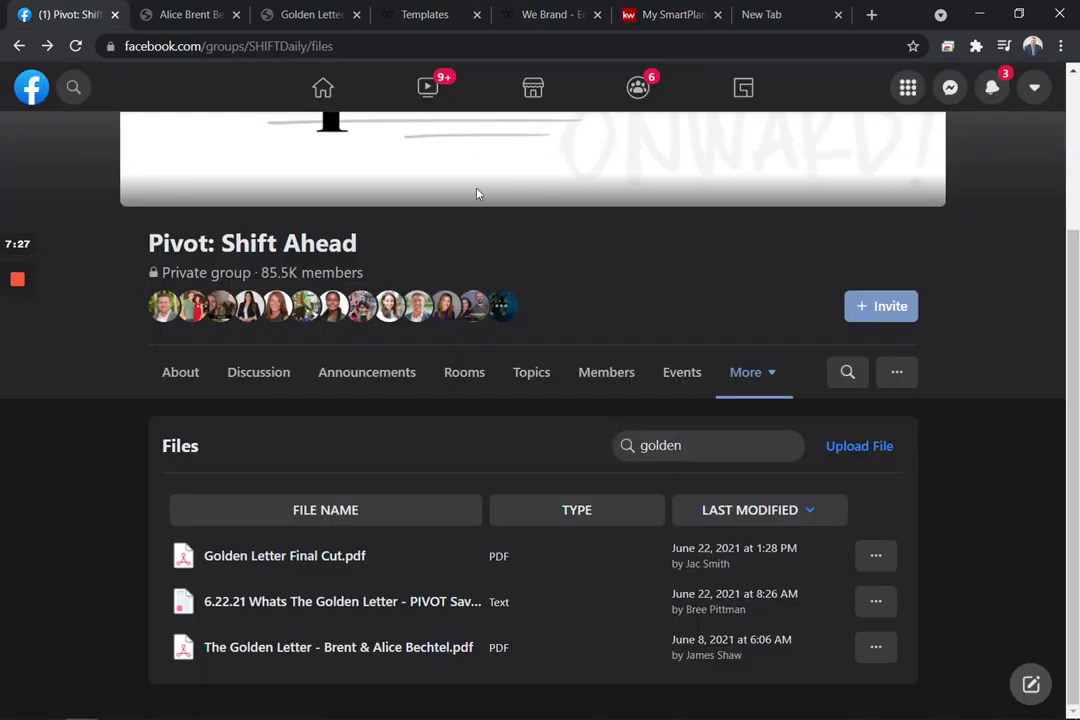
Review the group's 'golden' file results and glance at its More sections menu
{"action": "scroll", "coordinate": [402, 271], "scroll_direction": "up", "scroll_amount": 2}
{"action": "scroll", "coordinate": [402, 271], "scroll_direction": "down", "scroll_amount": 2}
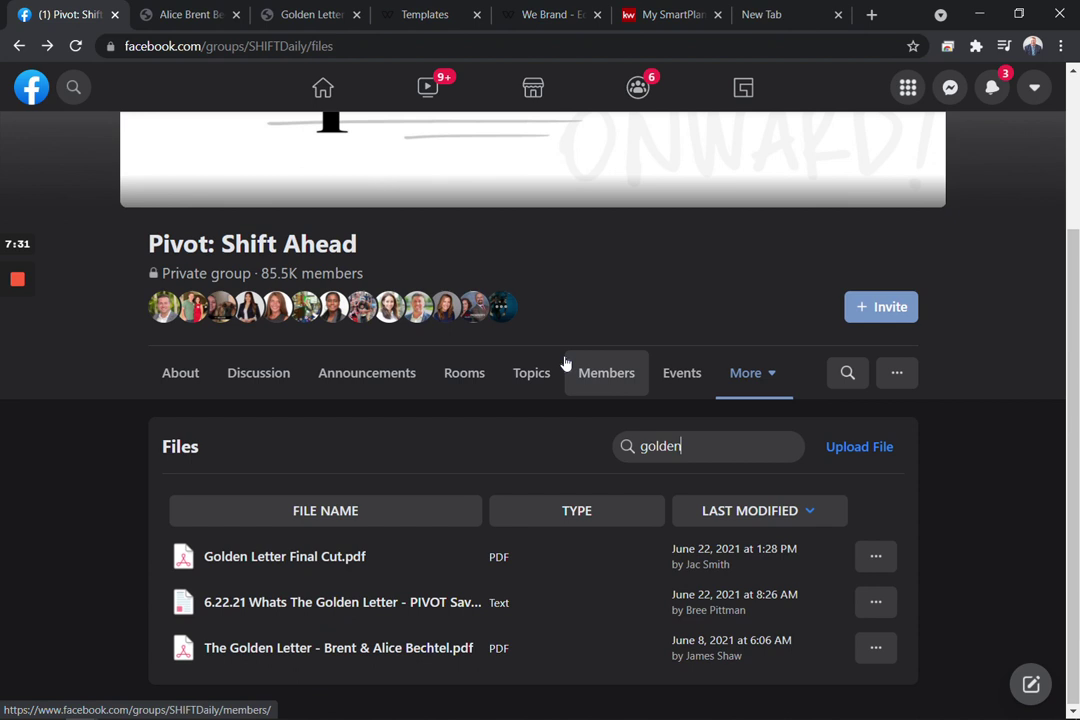
{"action": "left_click", "coordinate": [744, 393]}
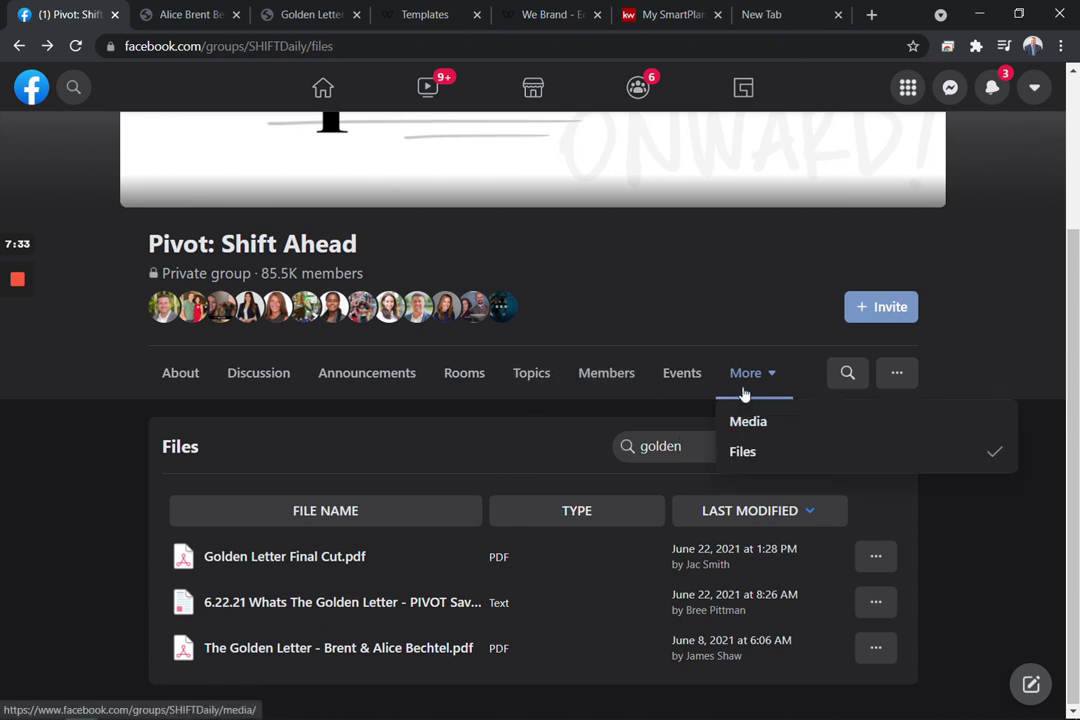
{"action": "left_click", "coordinate": [513, 445]}
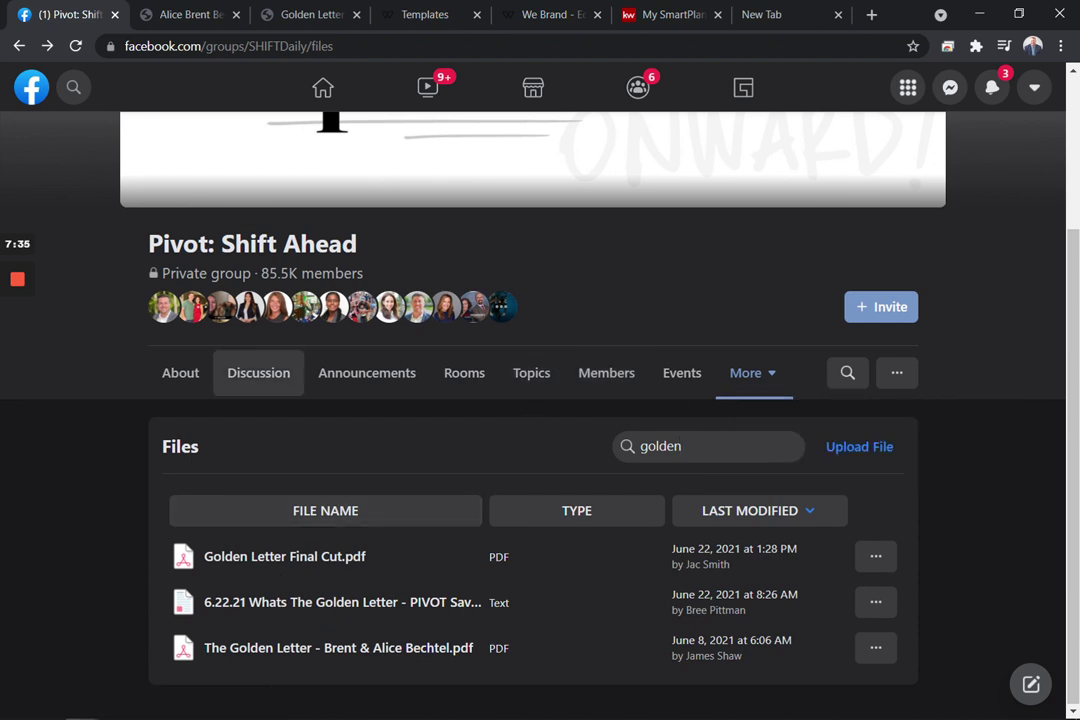
{"action": "left_click", "coordinate": [295, 18]}
Read through the plain sample Golden Letter PDF, then the logo-branded Golden Letter PDF
{"action": "left_click", "coordinate": [173, 18]}
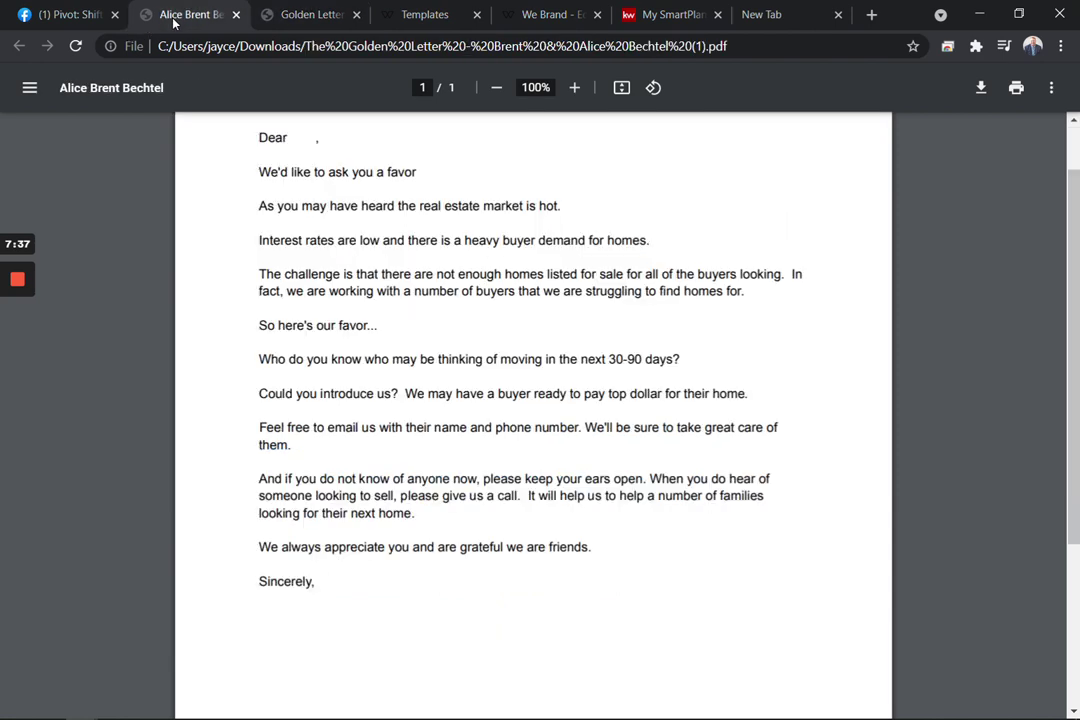
{"action": "scroll", "coordinate": [533, 415], "scroll_direction": "up", "scroll_amount": 1}
{"action": "scroll", "coordinate": [533, 415], "scroll_direction": "down", "scroll_amount": 4}
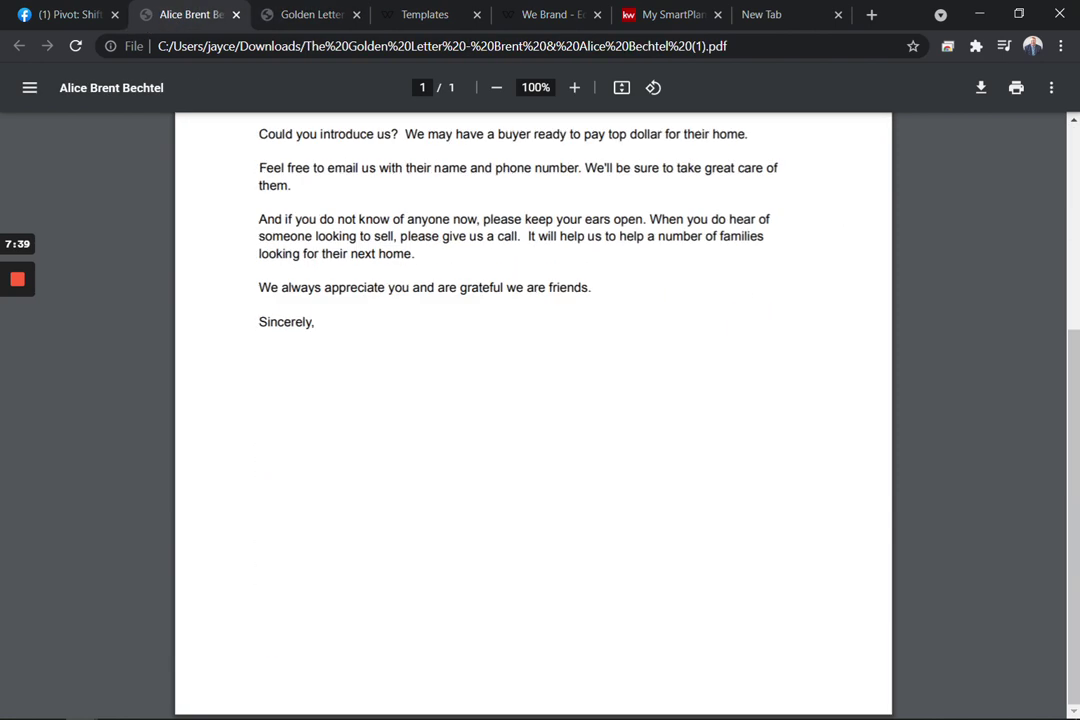
{"action": "scroll", "coordinate": [533, 415], "scroll_direction": "up", "scroll_amount": 4}
{"action": "left_click", "coordinate": [313, 12]}
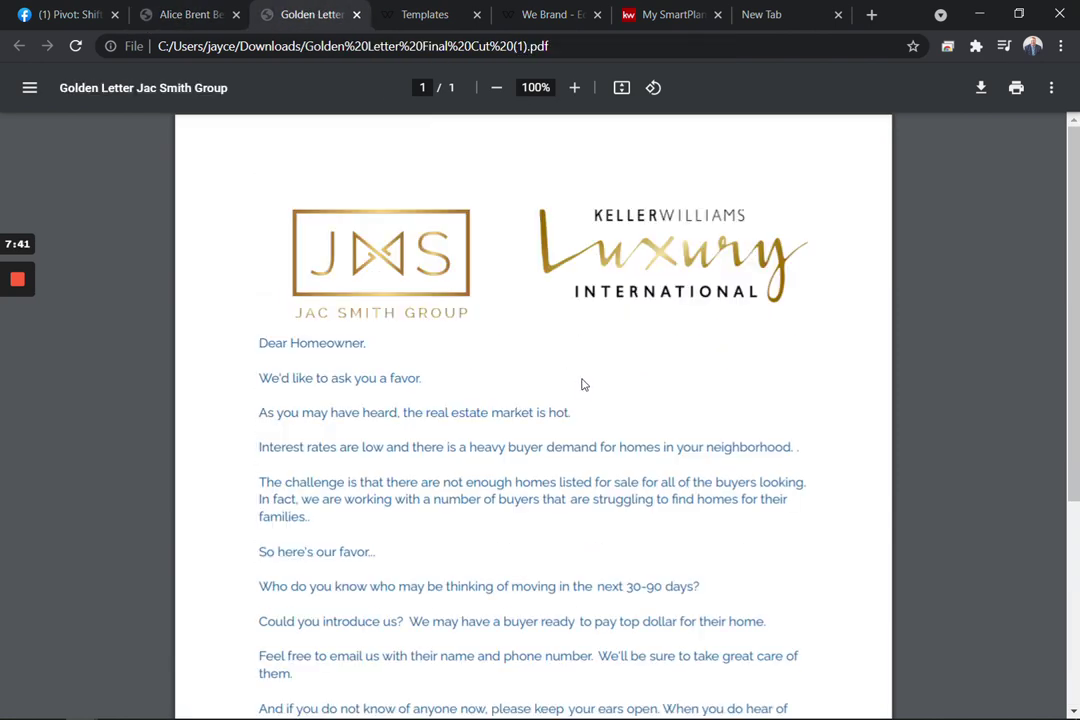
{"action": "scroll", "coordinate": [583, 385], "scroll_direction": "down", "scroll_amount": 3}
{"action": "scroll", "coordinate": [580, 390], "scroll_direction": "up", "scroll_amount": 4}
{"action": "left_click", "coordinate": [455, 15]}
View the branded Golden Letter in the WeBrand editor, then return to My SmartPlans
{"action": "left_click", "coordinate": [557, 12]}
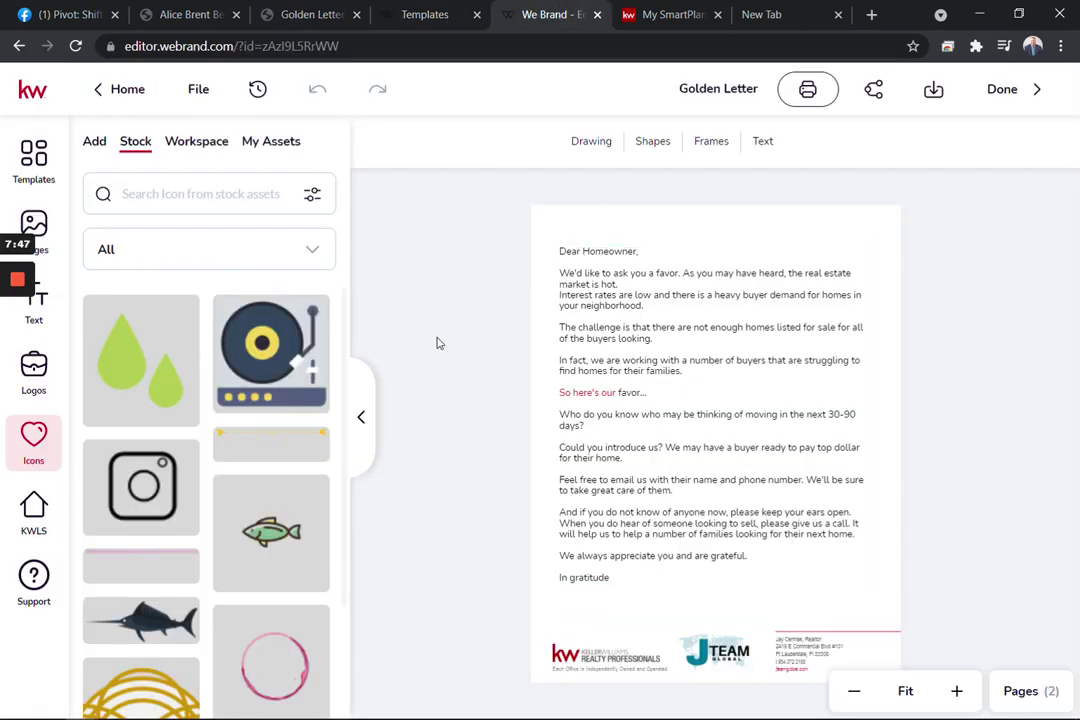
{"action": "left_click", "coordinate": [664, 16]}
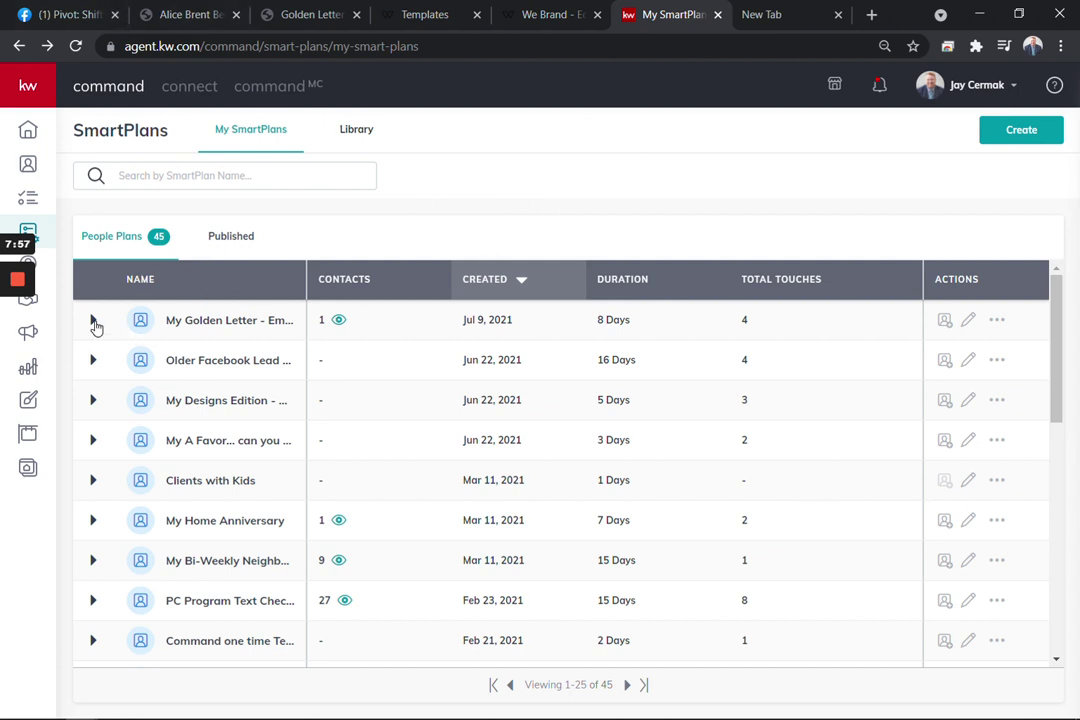
Expand My Golden Letter to list its manual-add trigger and seven steps
{"action": "left_click", "coordinate": [93, 319]}
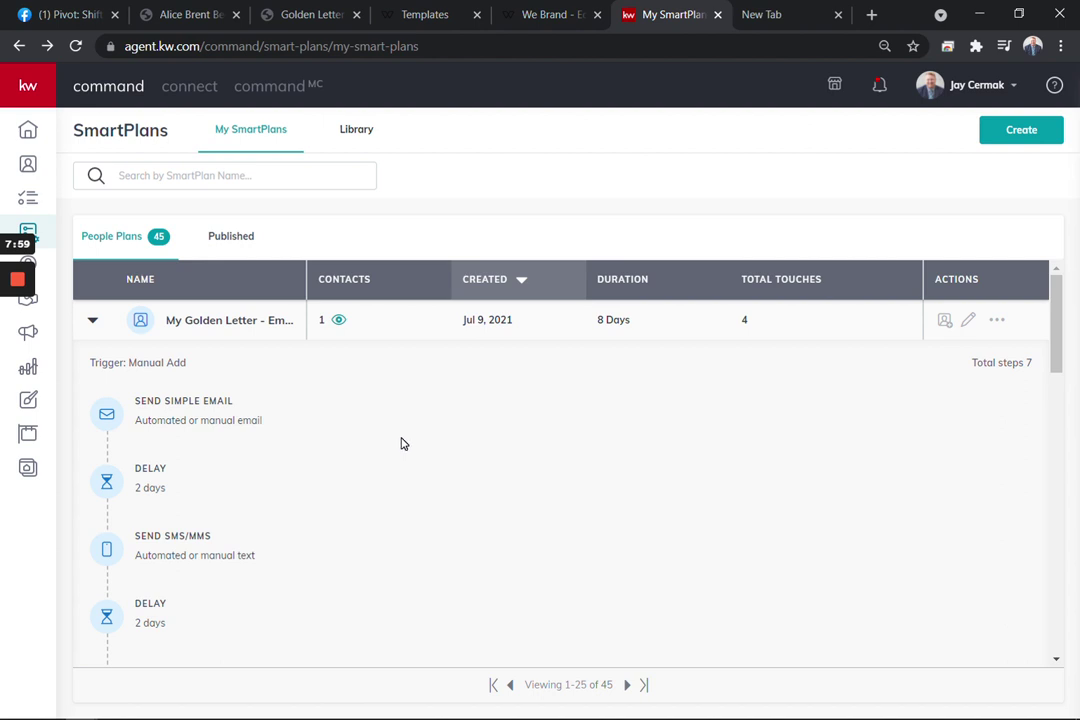